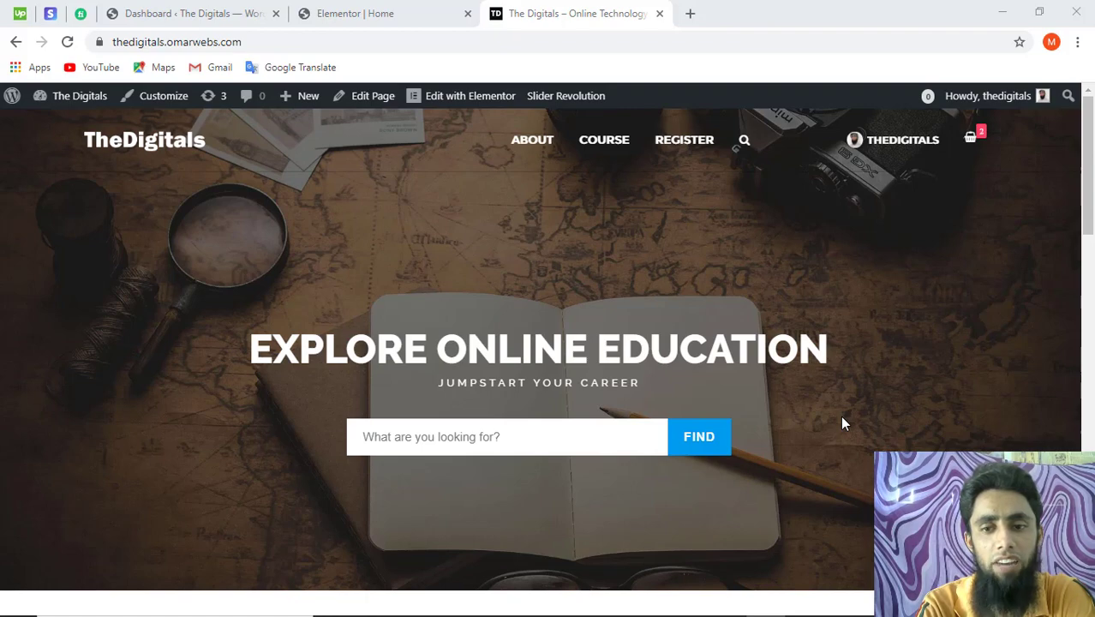
Review TheDigitals footer sections, then switch back to the WordPress admin Dashboard.
{"action": "scroll", "coordinate": [843, 422], "scroll_direction": "down", "scroll_amount": 10}
{"action": "scroll", "coordinate": [842, 423], "scroll_direction": "down", "scroll_amount": 6}
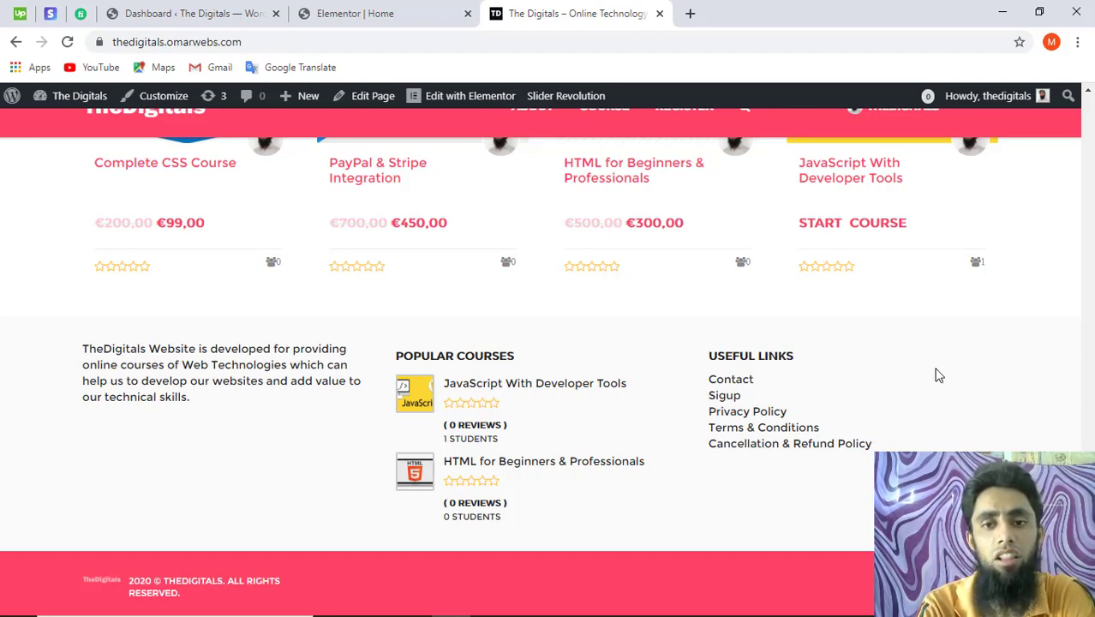
{"action": "scroll", "coordinate": [651, 219], "scroll_direction": "up", "scroll_amount": 7}
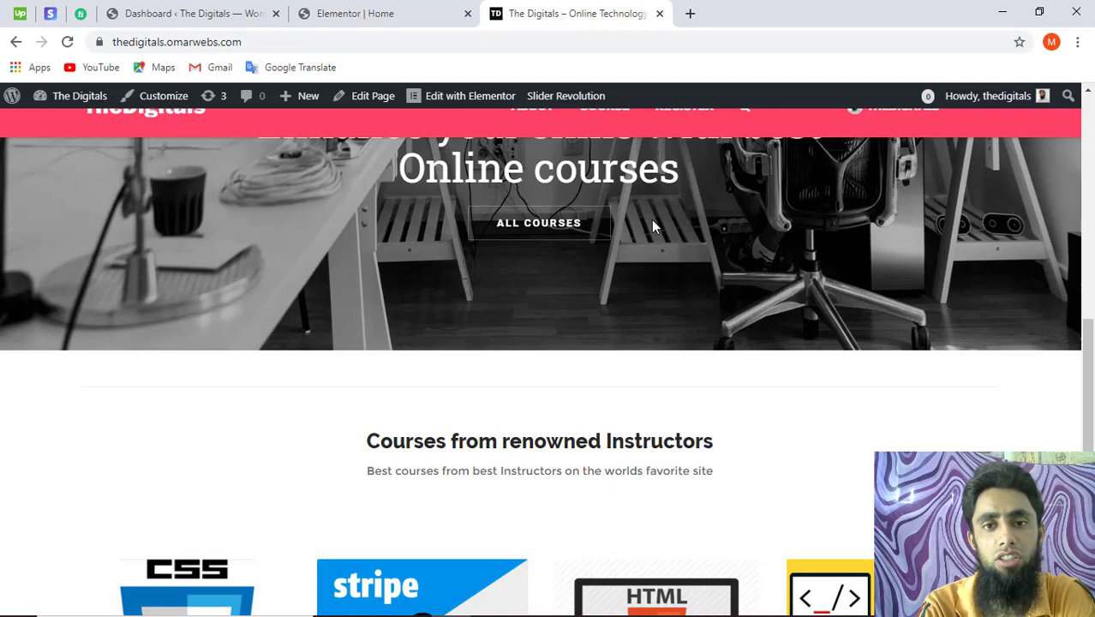
{"action": "scroll", "coordinate": [652, 219], "scroll_direction": "up", "scroll_amount": 10}
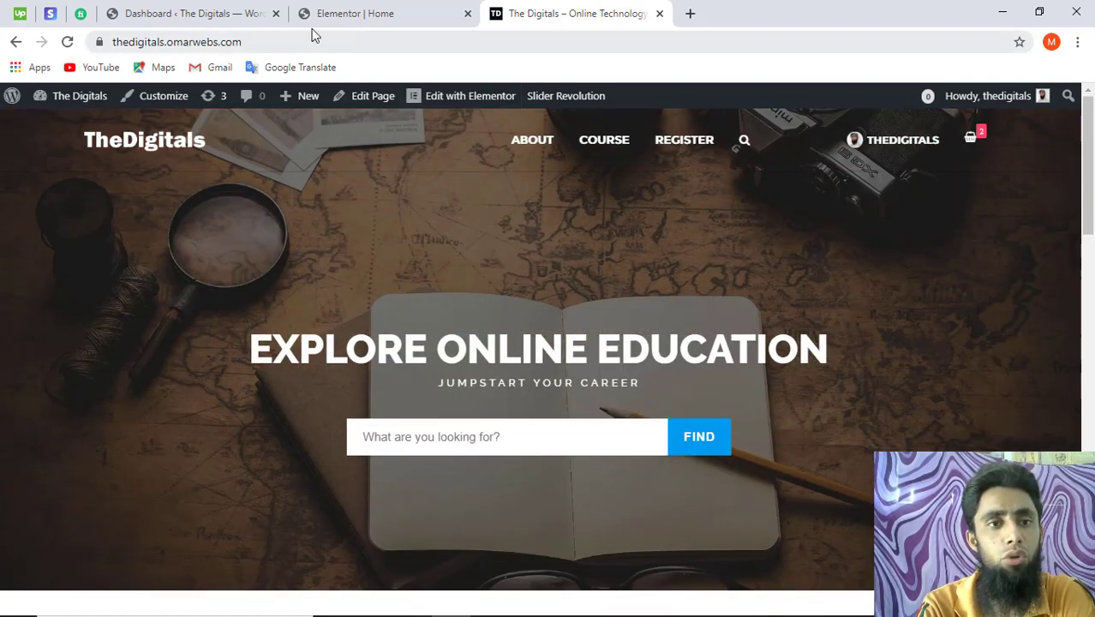
{"action": "left_click", "coordinate": [228, 17]}
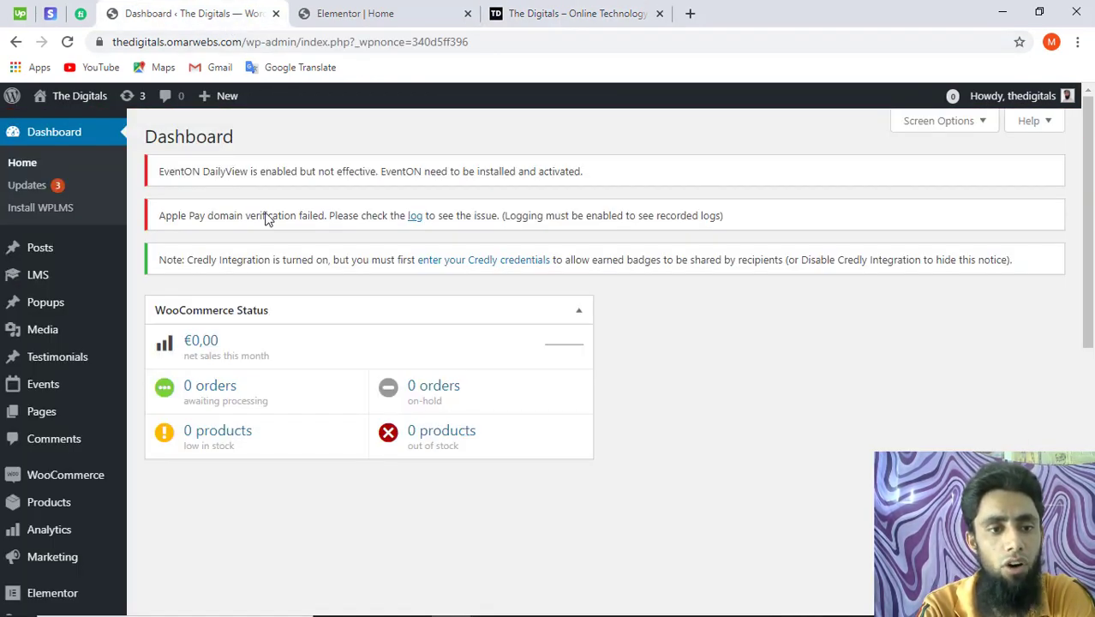
Go to Appearance > Menus to bring up the Top Menu editor.
{"action": "mouse_move", "coordinate": [64, 500]}
{"action": "scroll", "coordinate": [67, 499], "scroll_direction": "down", "scroll_amount": 2}
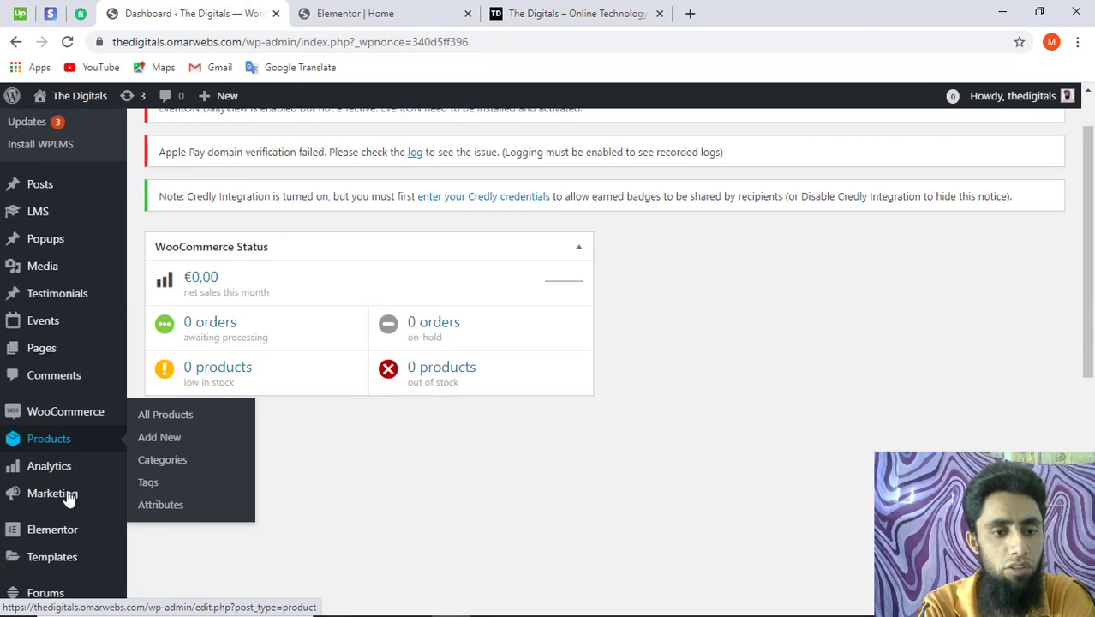
{"action": "scroll", "coordinate": [68, 497], "scroll_direction": "up", "scroll_amount": 2}
{"action": "scroll", "coordinate": [69, 497], "scroll_direction": "down", "scroll_amount": 1}
{"action": "scroll", "coordinate": [69, 497], "scroll_direction": "down", "scroll_amount": 3}
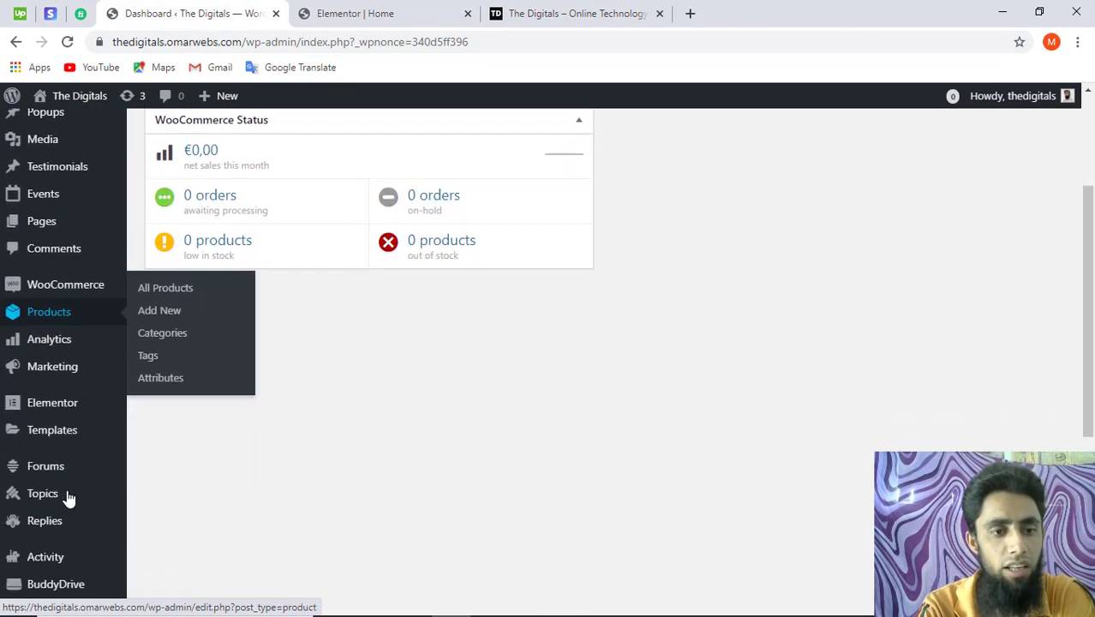
{"action": "mouse_move", "coordinate": [69, 435]}
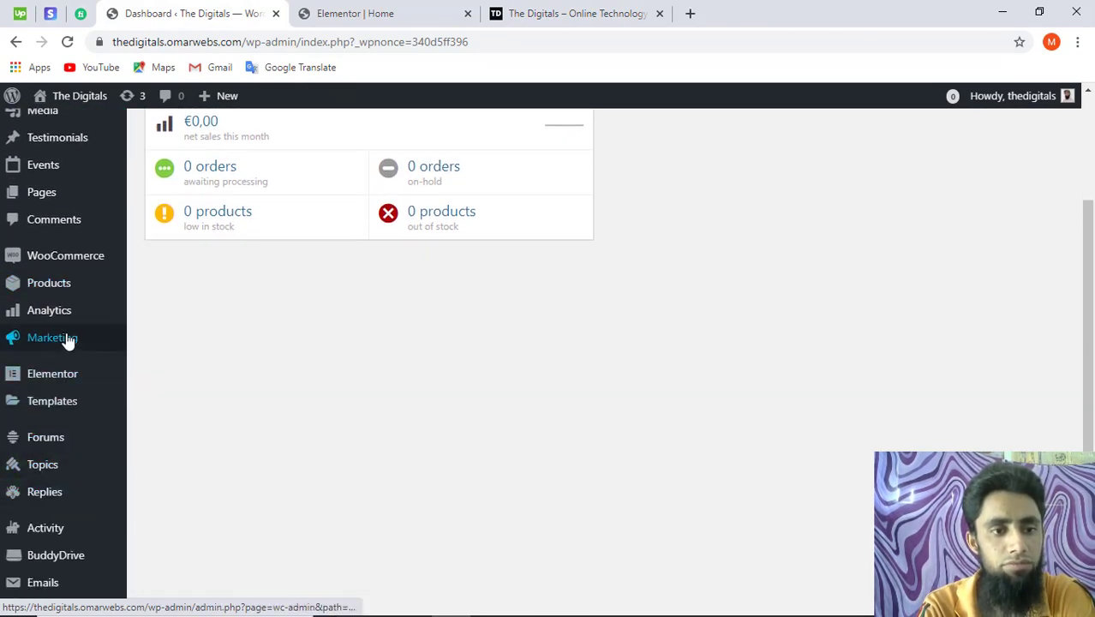
{"action": "scroll", "coordinate": [67, 340], "scroll_direction": "up", "scroll_amount": 3}
{"action": "mouse_move", "coordinate": [69, 340]}
{"action": "scroll", "coordinate": [67, 341], "scroll_direction": "down", "scroll_amount": 6}
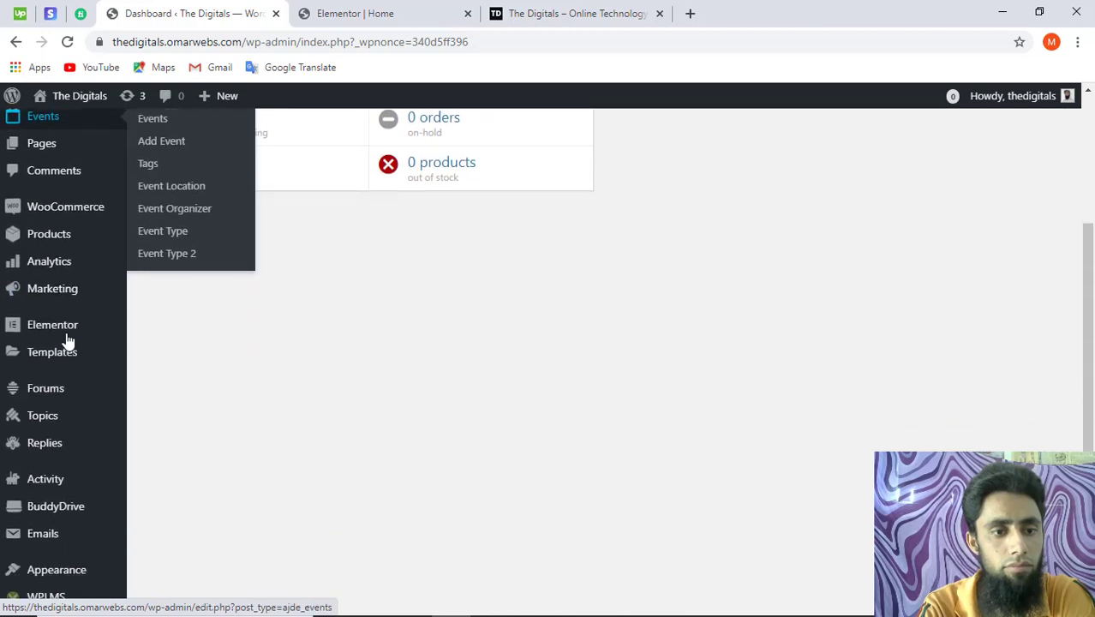
{"action": "mouse_move", "coordinate": [58, 300]}
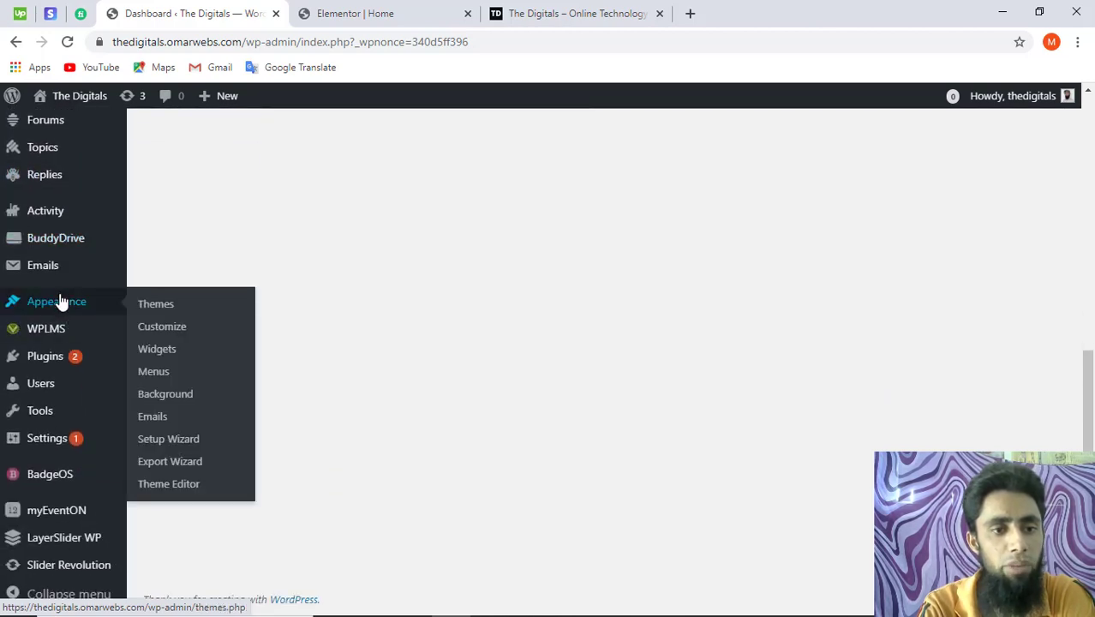
{"action": "left_click", "coordinate": [155, 374]}
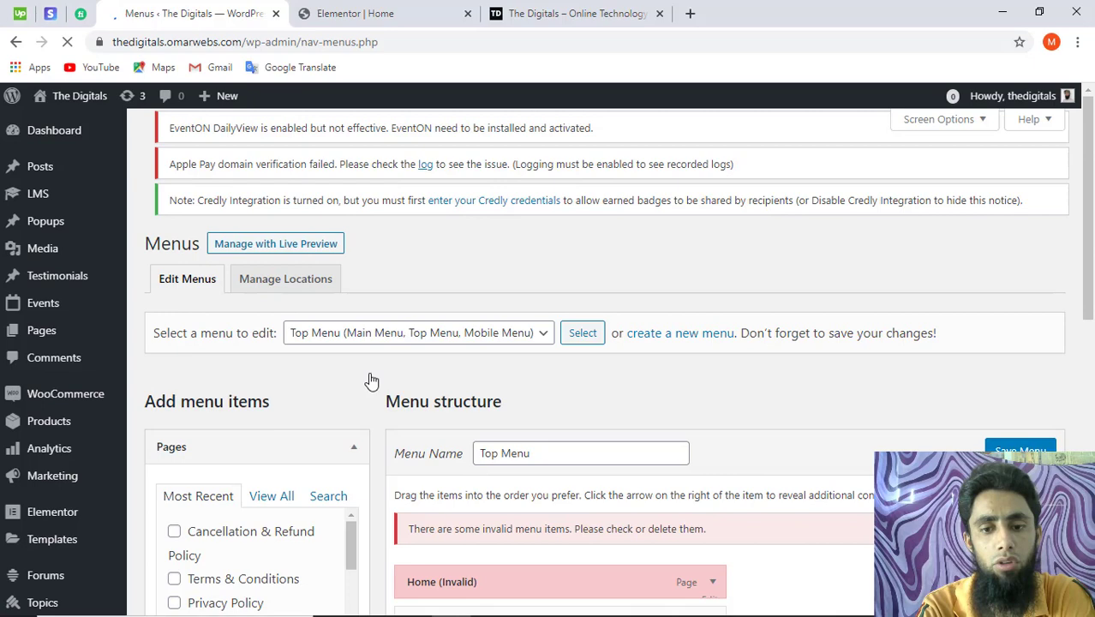
Expand and collapse the Top Menu's Home (Invalid) item, then select the menu name.
{"action": "scroll", "coordinate": [371, 379], "scroll_direction": "down", "scroll_amount": 2}
{"action": "scroll", "coordinate": [371, 378], "scroll_direction": "down", "scroll_amount": 1}
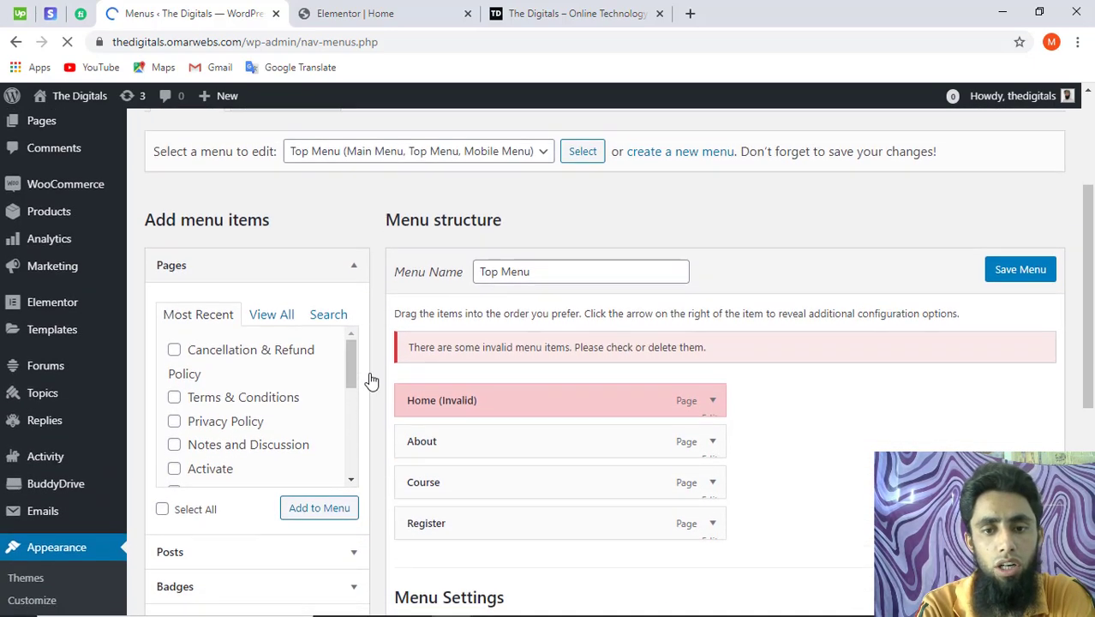
{"action": "left_click", "coordinate": [712, 372]}
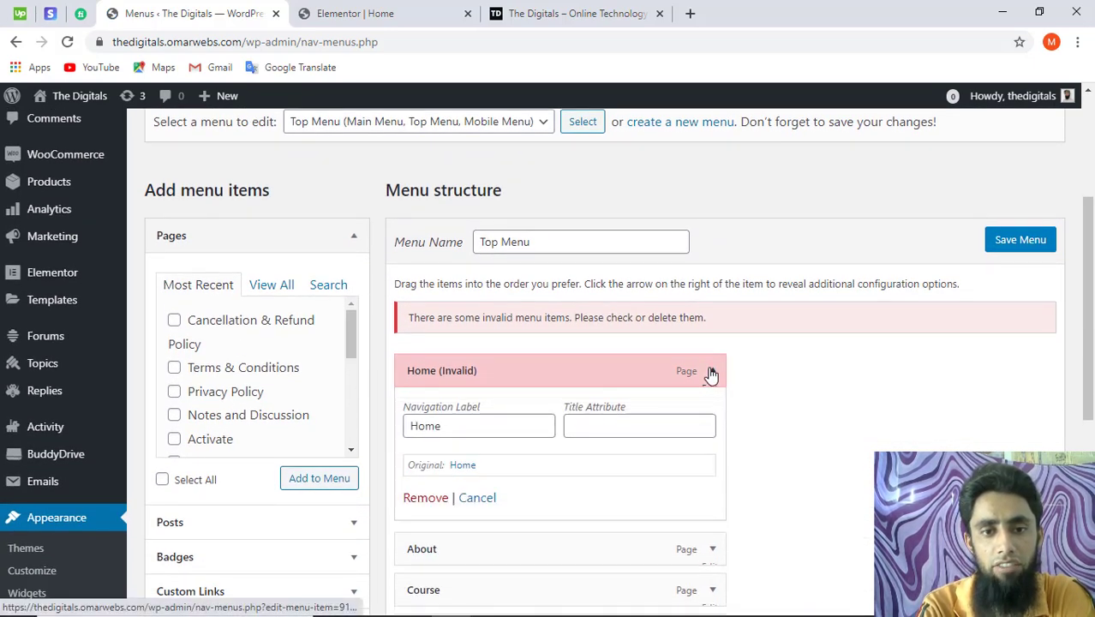
{"action": "left_click", "coordinate": [712, 371]}
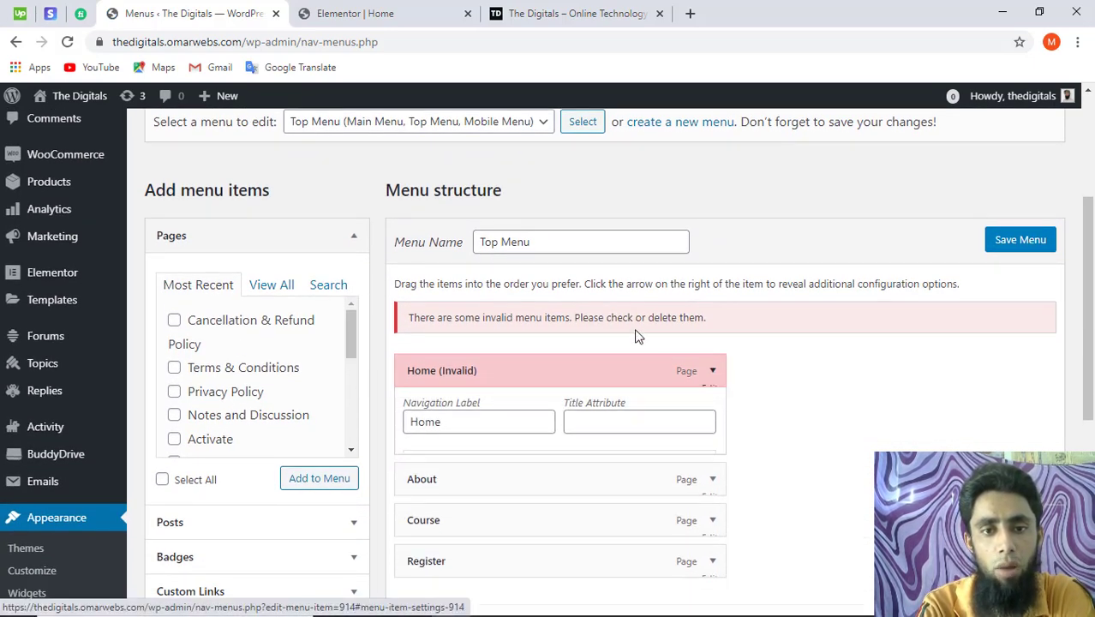
{"action": "triple_click", "coordinate": [531, 241]}
Start a blank new menu via the 'create a new menu' link.
{"action": "scroll", "coordinate": [362, 148], "scroll_direction": "up", "scroll_amount": 2}
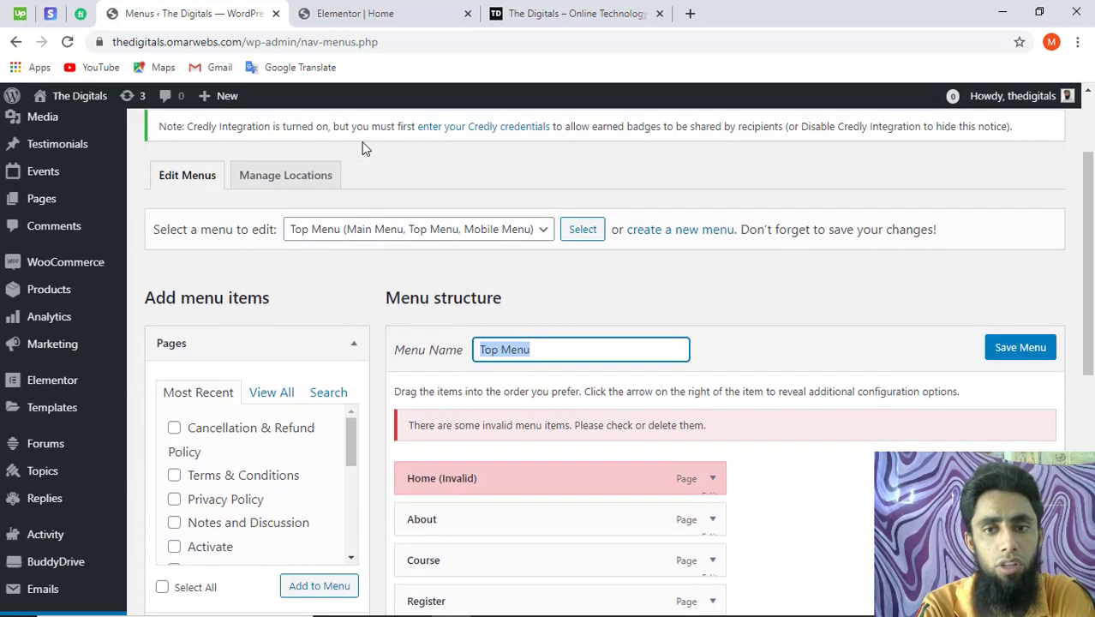
{"action": "scroll", "coordinate": [361, 148], "scroll_direction": "up", "scroll_amount": 1}
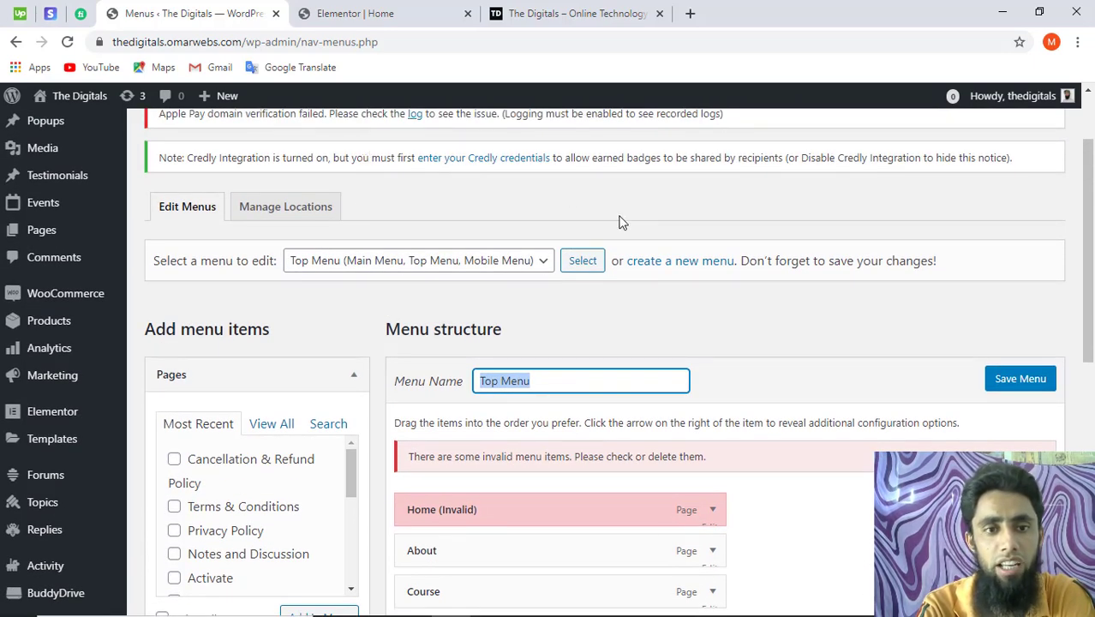
{"action": "scroll", "coordinate": [622, 222], "scroll_direction": "up", "scroll_amount": 1}
{"action": "scroll", "coordinate": [622, 222], "scroll_direction": "down", "scroll_amount": 2}
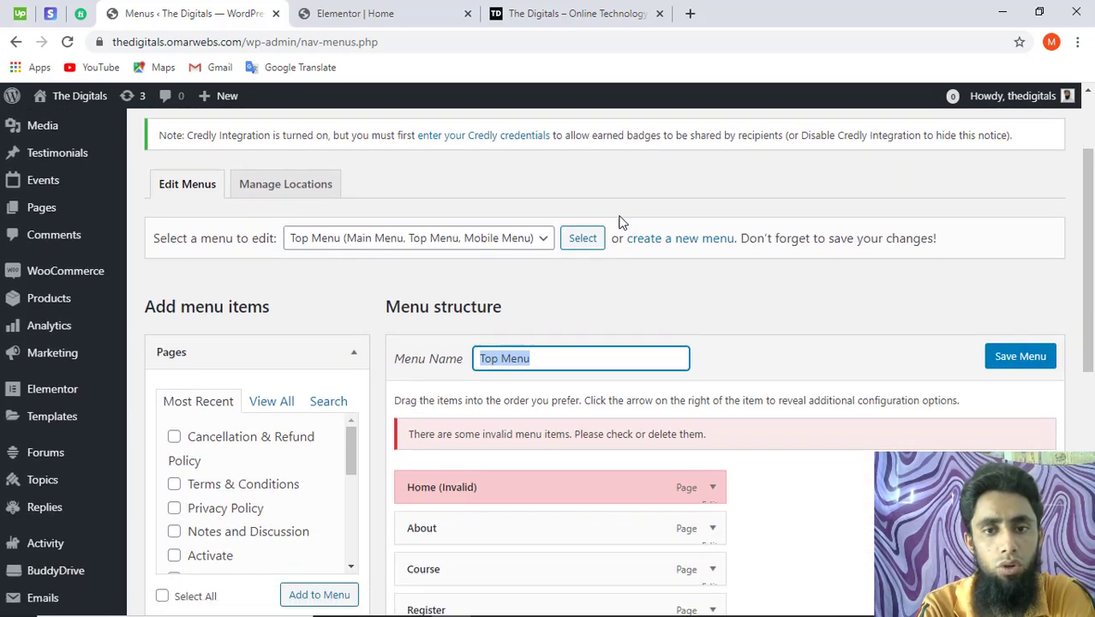
{"action": "left_click", "coordinate": [682, 182]}
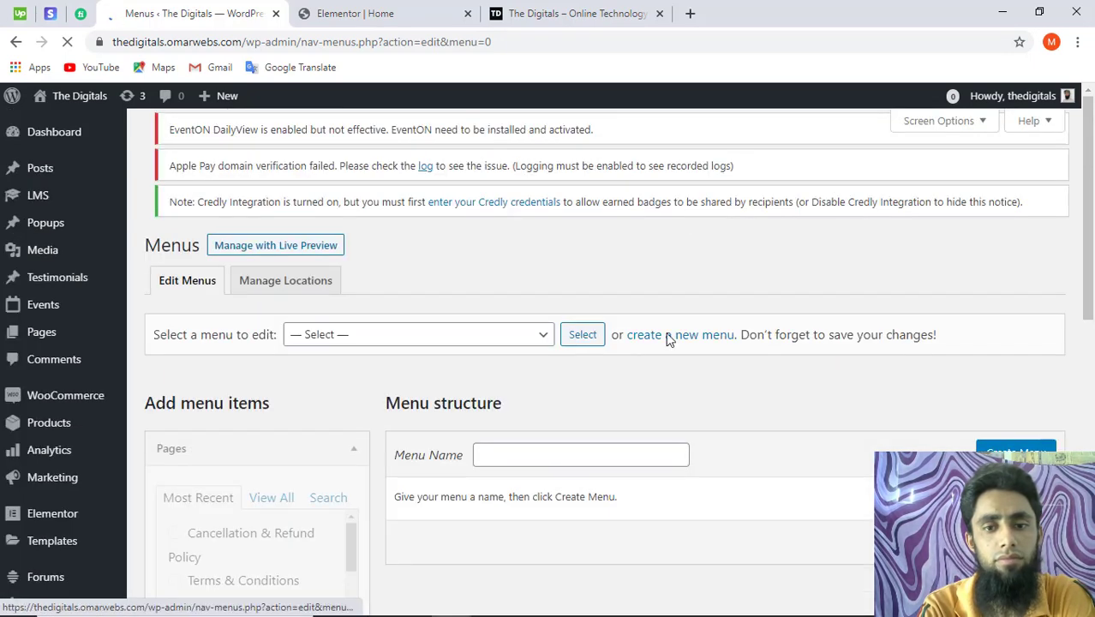
Name the new menu 'test menu' and create it.
{"action": "scroll", "coordinate": [669, 339], "scroll_direction": "down", "scroll_amount": 3}
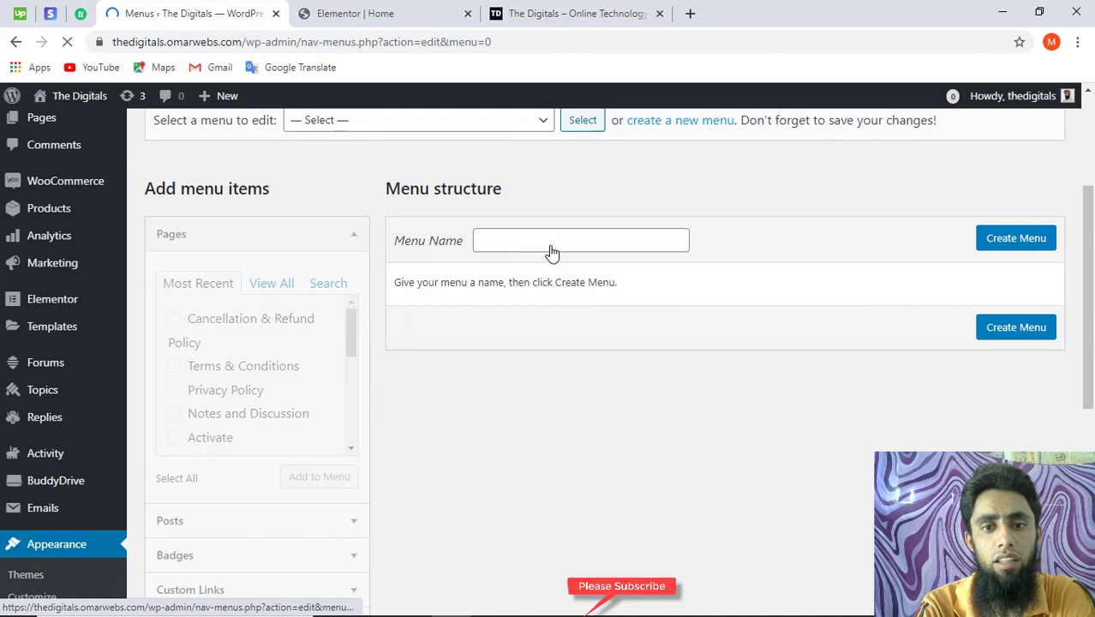
{"action": "left_click", "coordinate": [531, 273]}
{"action": "type", "text": "test "}
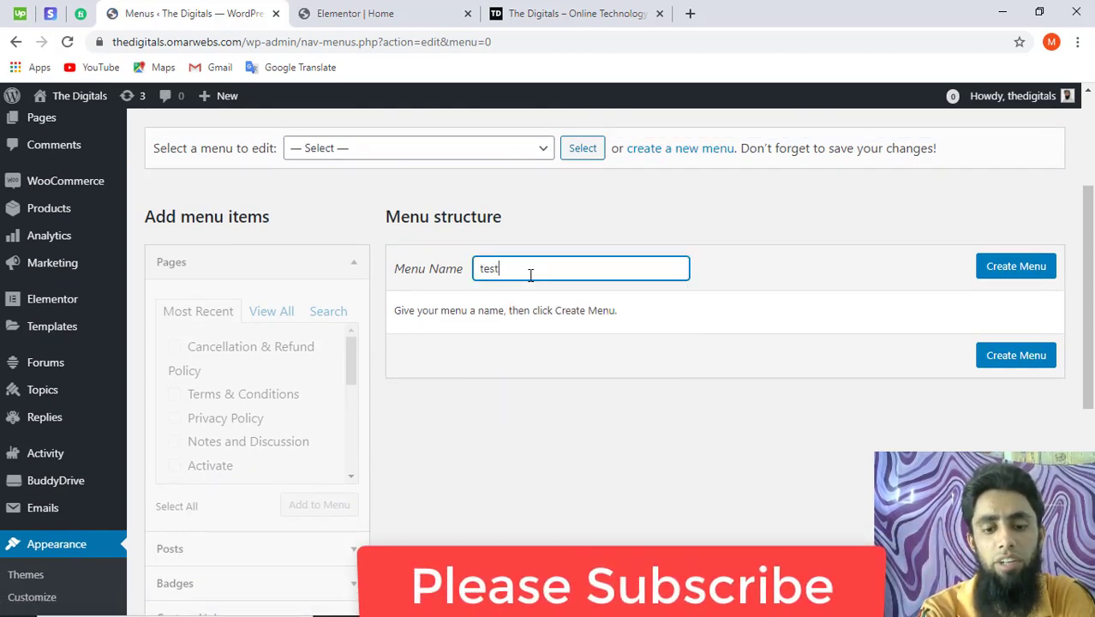
{"action": "type", "text": "menu"}
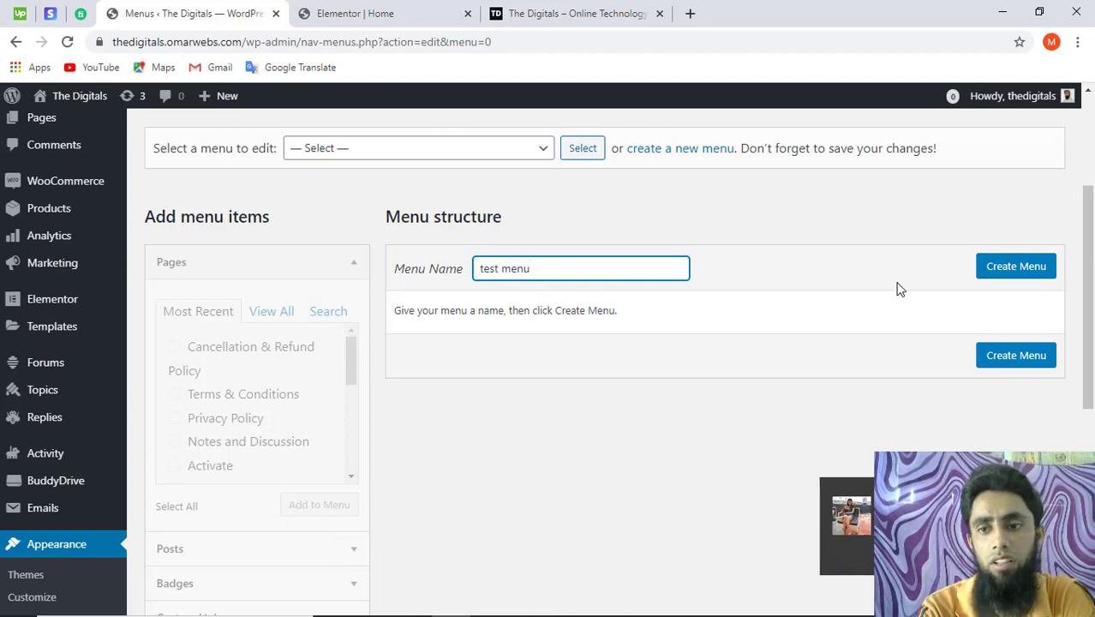
{"action": "left_click", "coordinate": [1013, 268]}
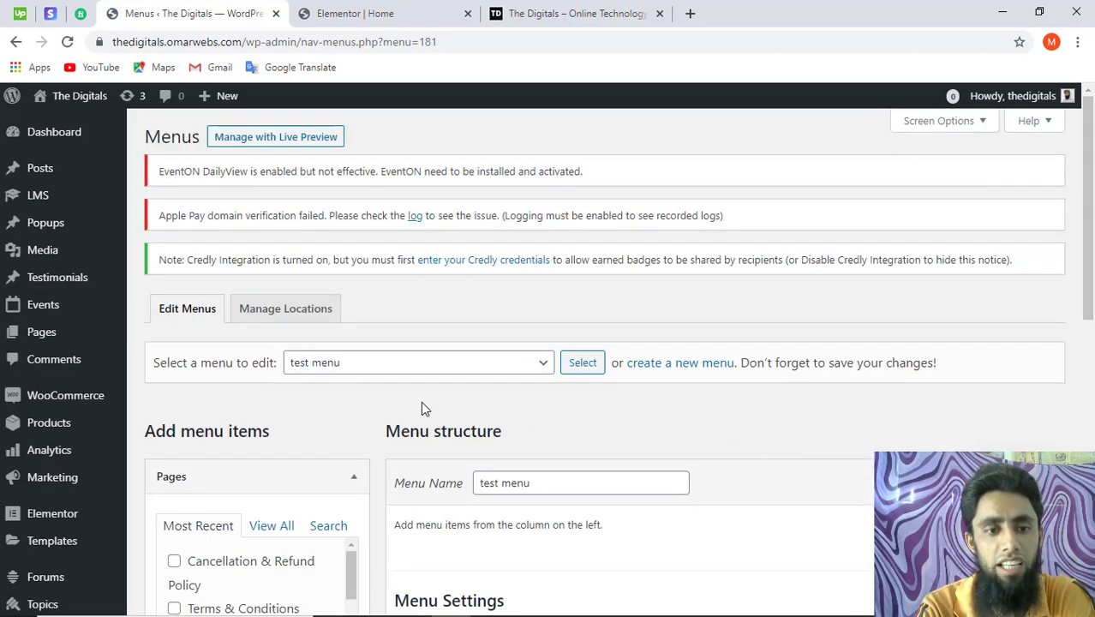
Select test menu for editing and assign it to the Footer Menu location.
{"action": "left_click", "coordinate": [404, 365]}
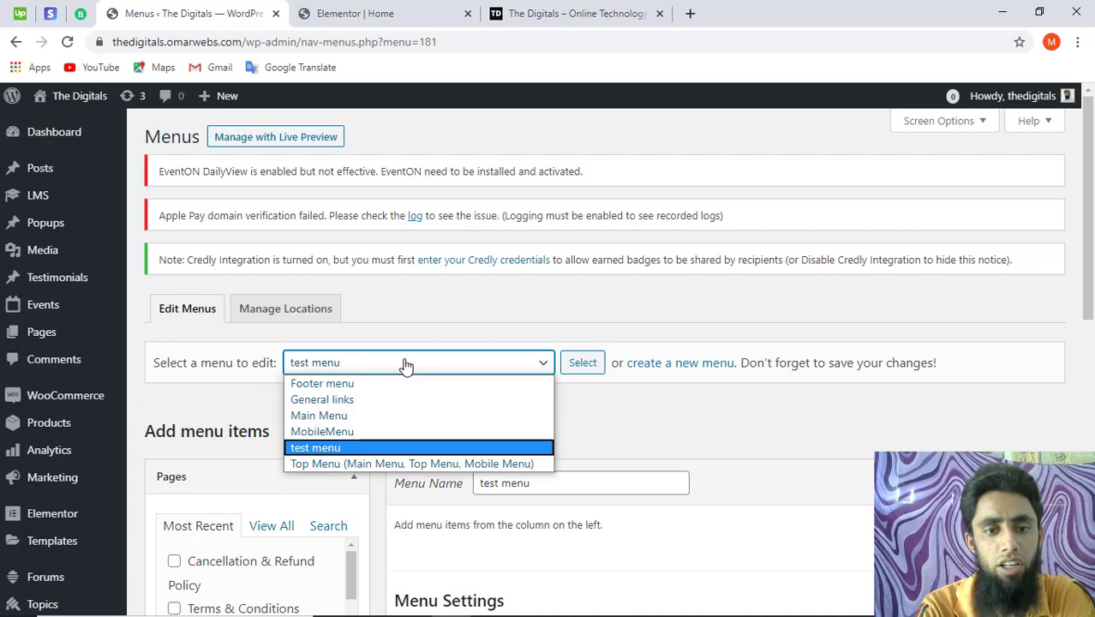
{"action": "left_click", "coordinate": [314, 448]}
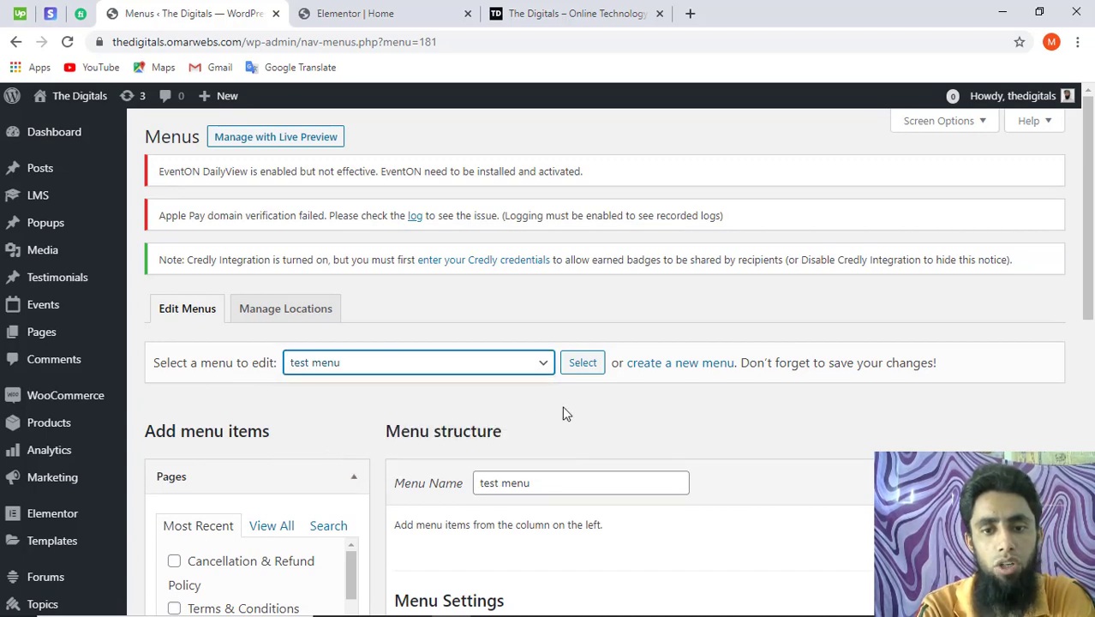
{"action": "scroll", "coordinate": [563, 413], "scroll_direction": "down", "scroll_amount": 1}
{"action": "scroll", "coordinate": [563, 413], "scroll_direction": "down", "scroll_amount": 2}
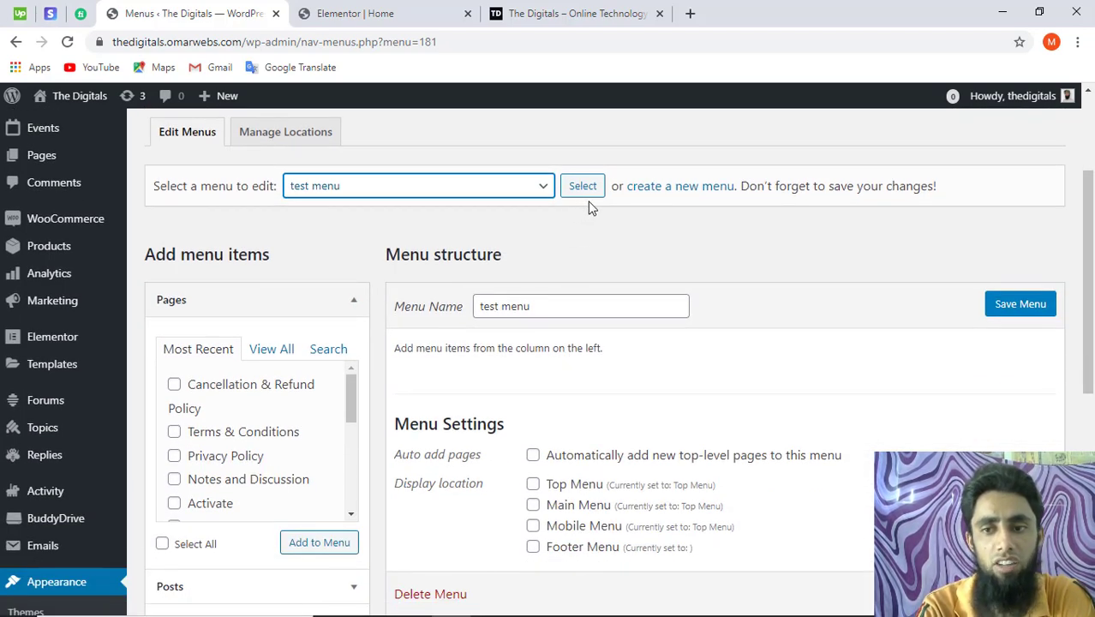
{"action": "scroll", "coordinate": [582, 316], "scroll_direction": "down", "scroll_amount": 2}
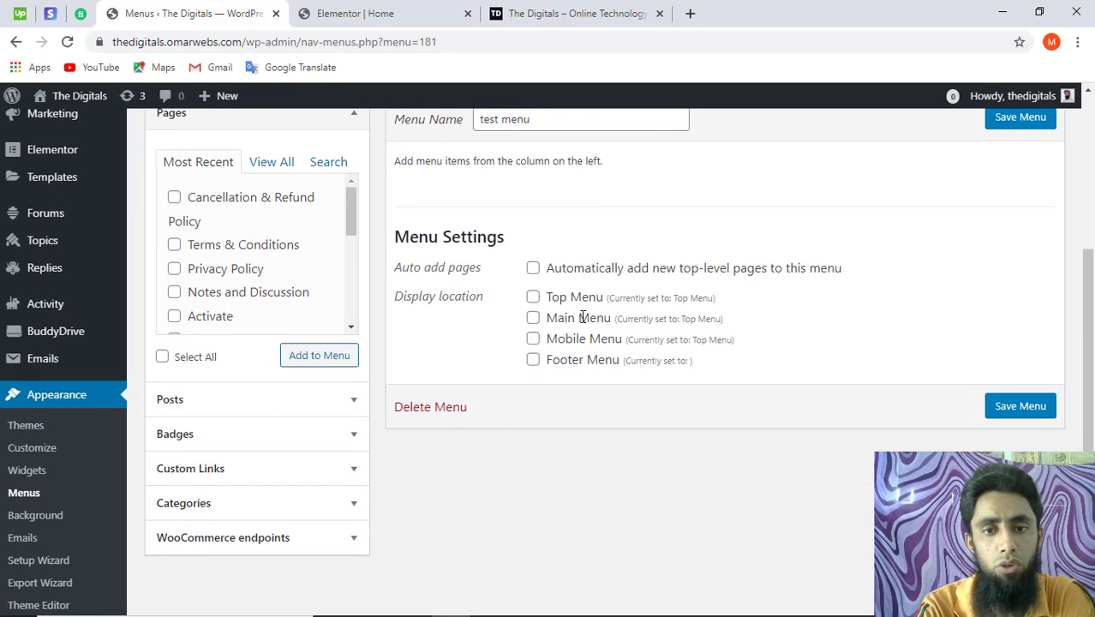
{"action": "left_click", "coordinate": [533, 361]}
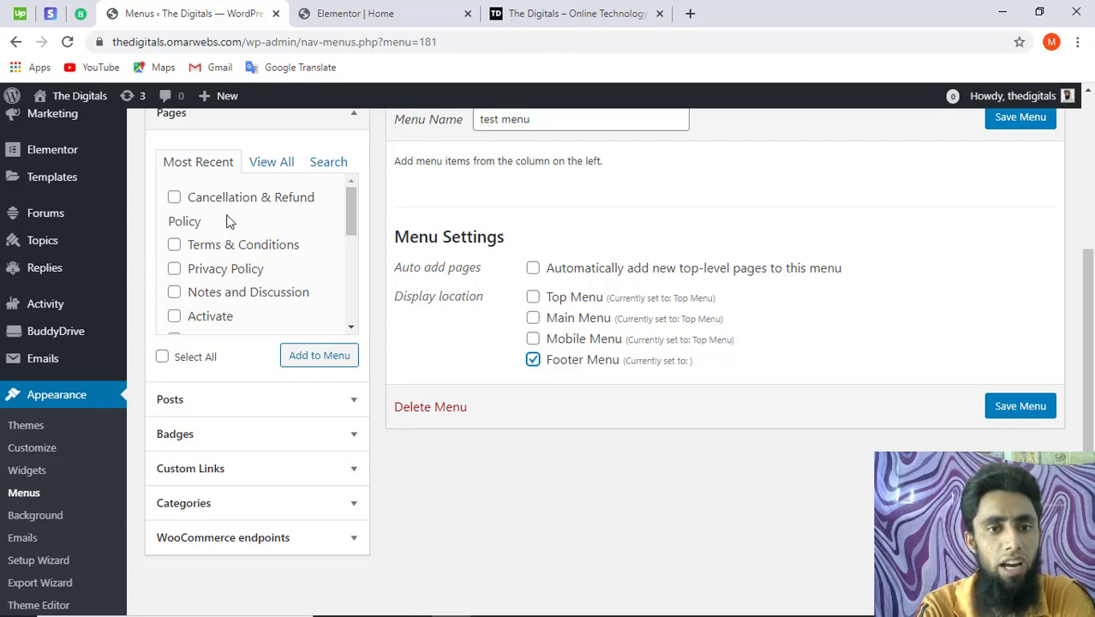
Add the Home, About and Contact pages from View All to the test menu.
{"action": "left_click", "coordinate": [265, 162]}
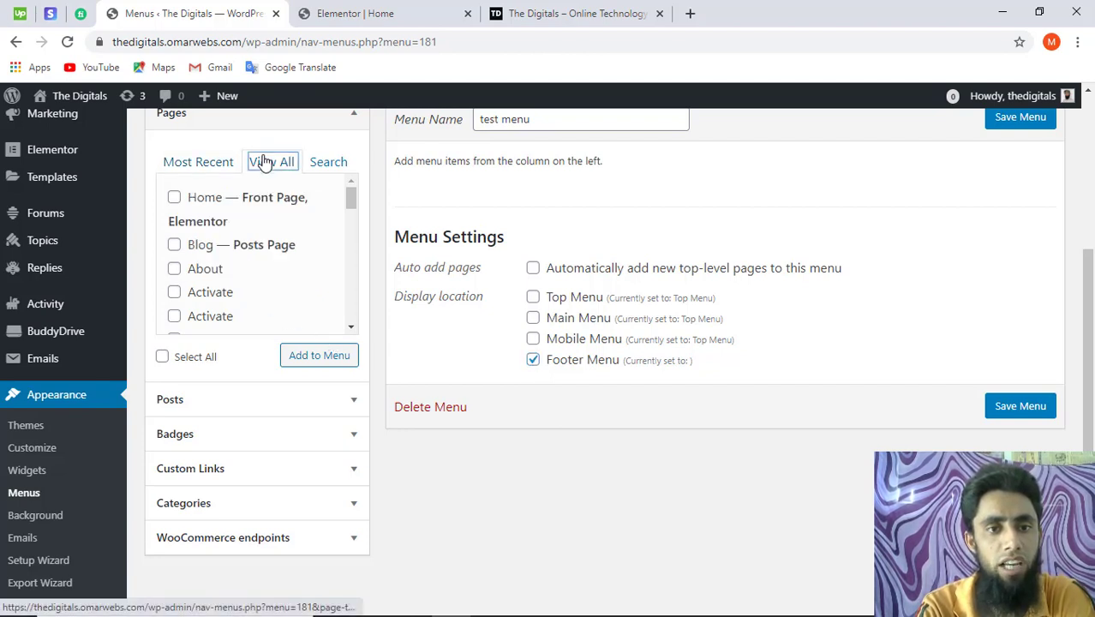
{"action": "left_click", "coordinate": [174, 198]}
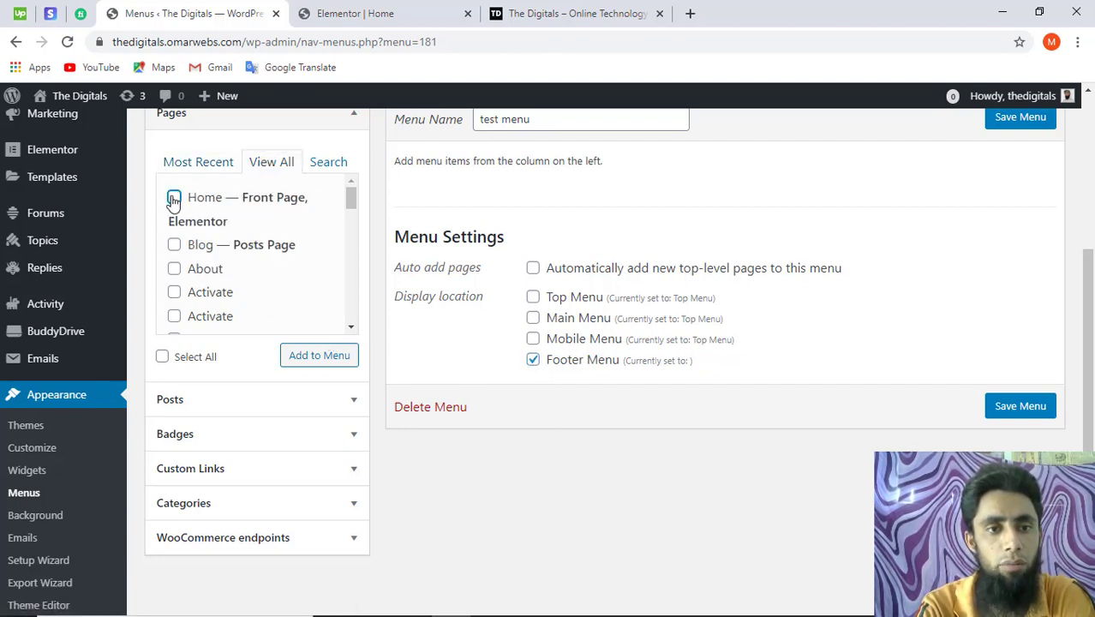
{"action": "left_click", "coordinate": [174, 268]}
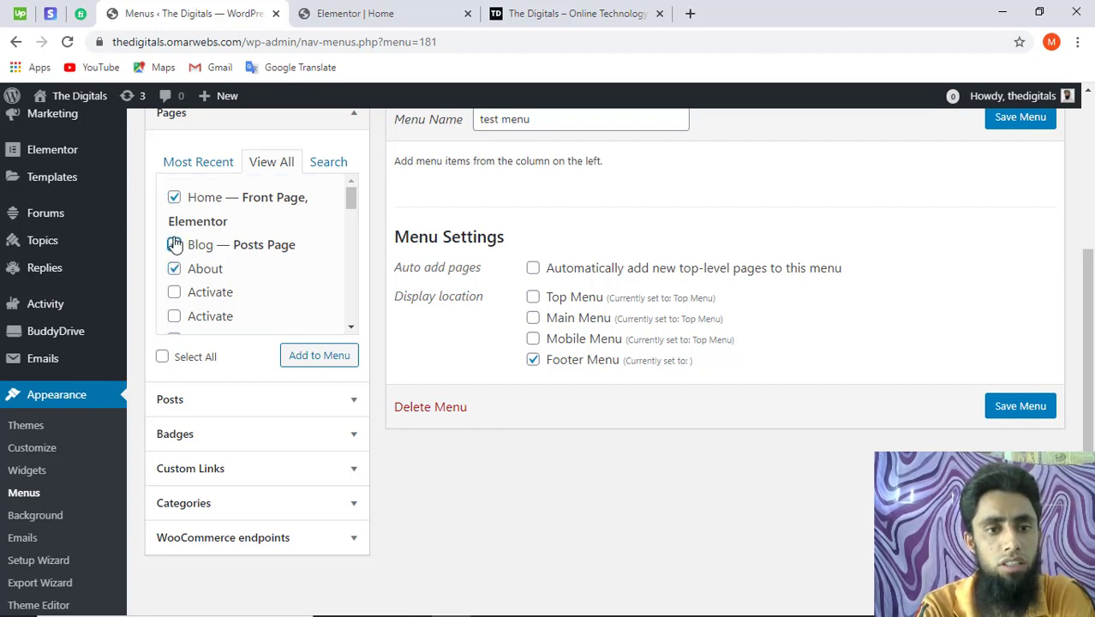
{"action": "scroll", "coordinate": [175, 245], "scroll_direction": "down", "scroll_amount": 3}
{"action": "scroll", "coordinate": [175, 240], "scroll_direction": "down", "scroll_amount": 6}
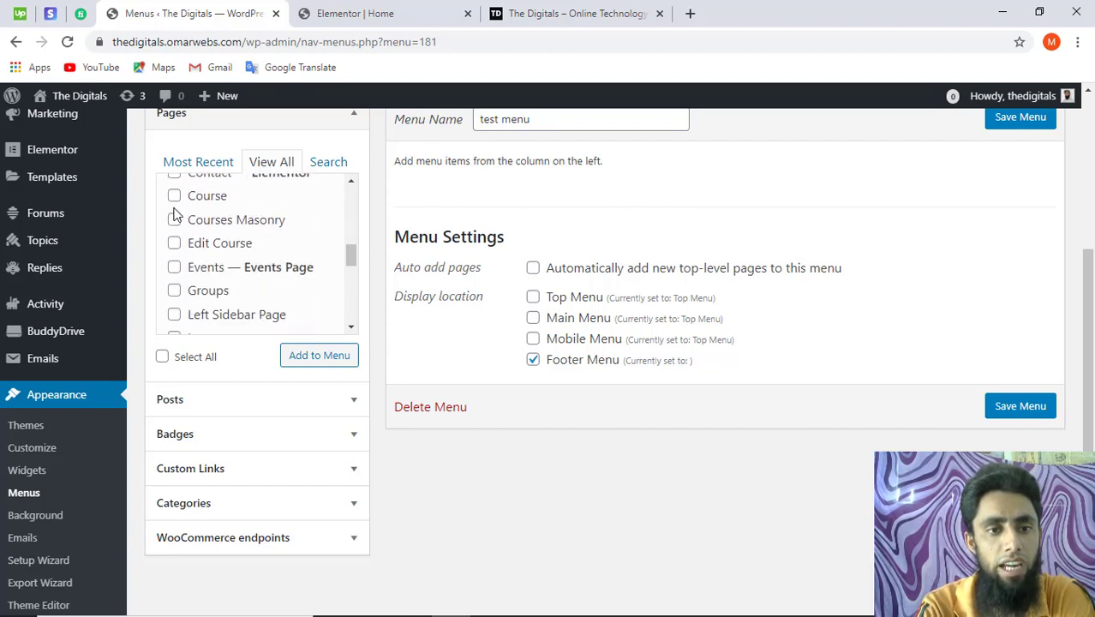
{"action": "scroll", "coordinate": [175, 240], "scroll_direction": "up", "scroll_amount": 2}
{"action": "left_click", "coordinate": [175, 252]}
{"action": "left_click", "coordinate": [305, 360]}
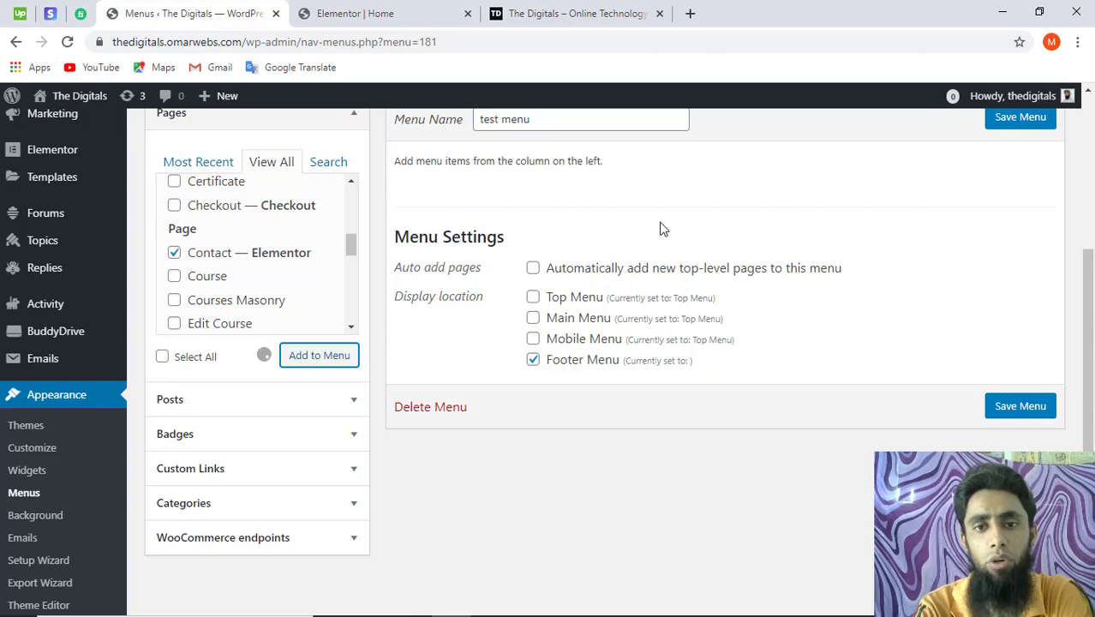
Save the test menu with its new items and footer location.
{"action": "scroll", "coordinate": [660, 229], "scroll_direction": "up", "scroll_amount": 1}
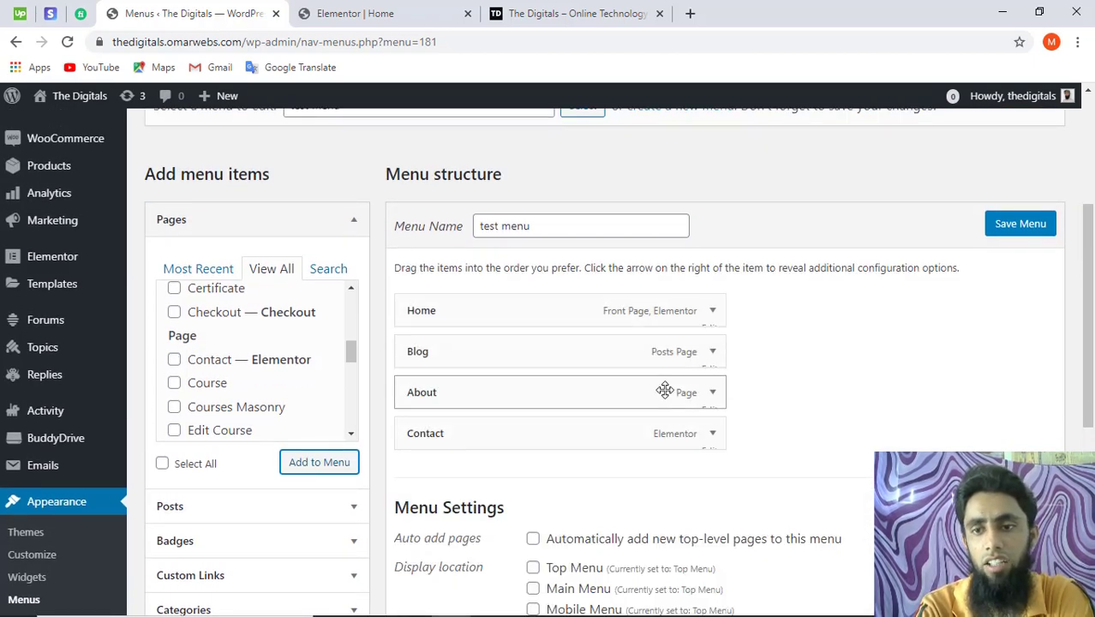
{"action": "left_click", "coordinate": [1023, 223]}
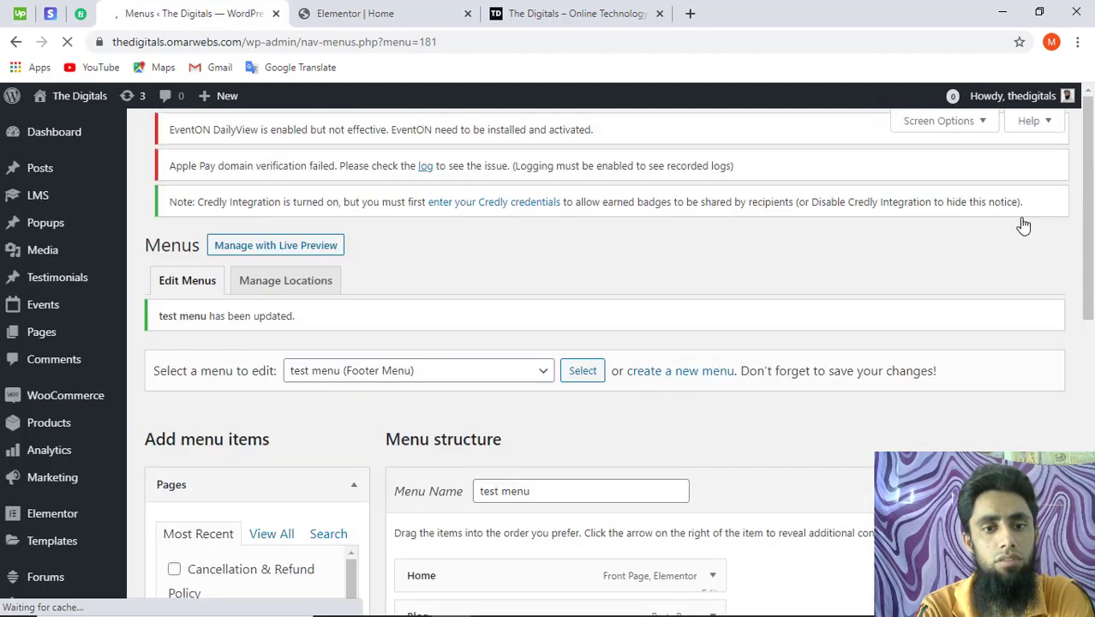
{"action": "scroll", "coordinate": [677, 403], "scroll_direction": "down", "scroll_amount": 2}
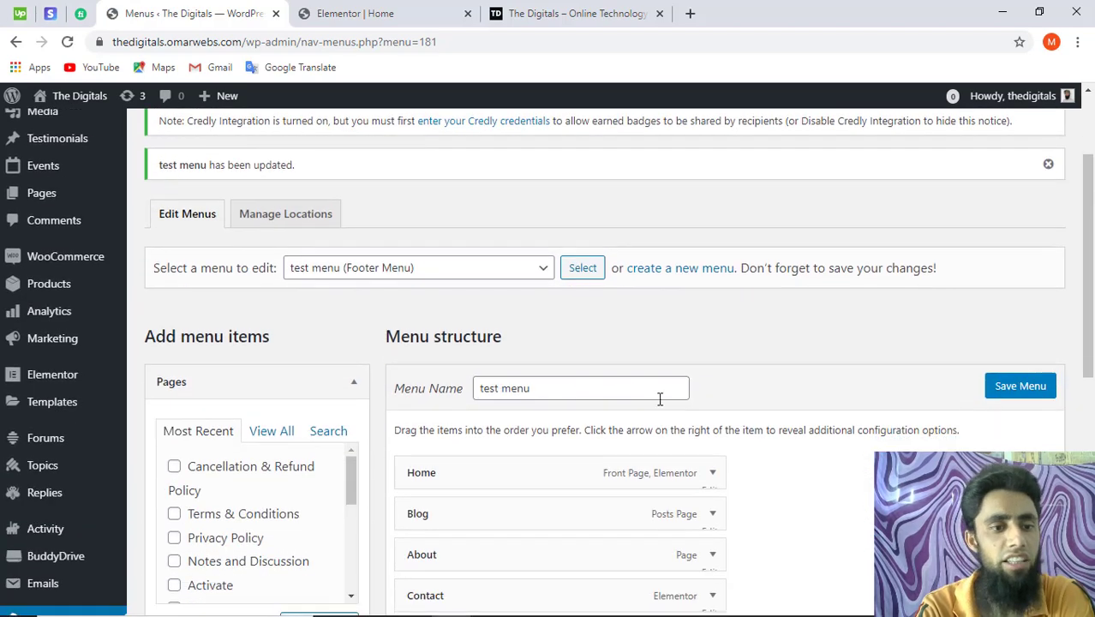
{"action": "mouse_move", "coordinate": [54, 393]}
{"action": "scroll", "coordinate": [54, 408], "scroll_direction": "down", "scroll_amount": 2}
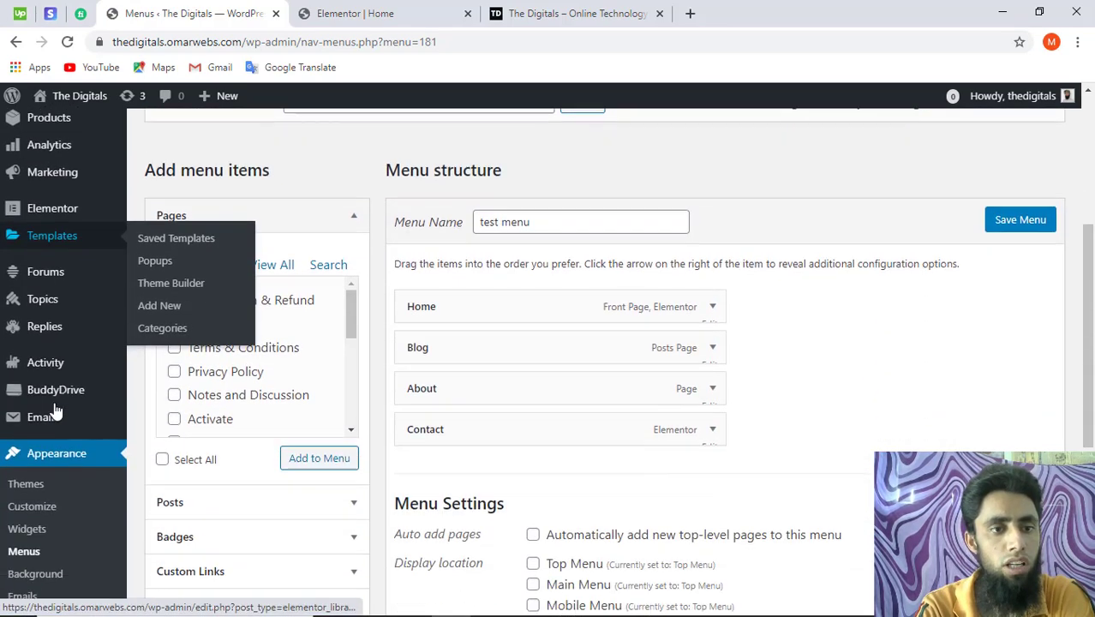
{"action": "scroll", "coordinate": [55, 414], "scroll_direction": "up", "scroll_amount": 1}
{"action": "scroll", "coordinate": [54, 411], "scroll_direction": "up", "scroll_amount": 1}
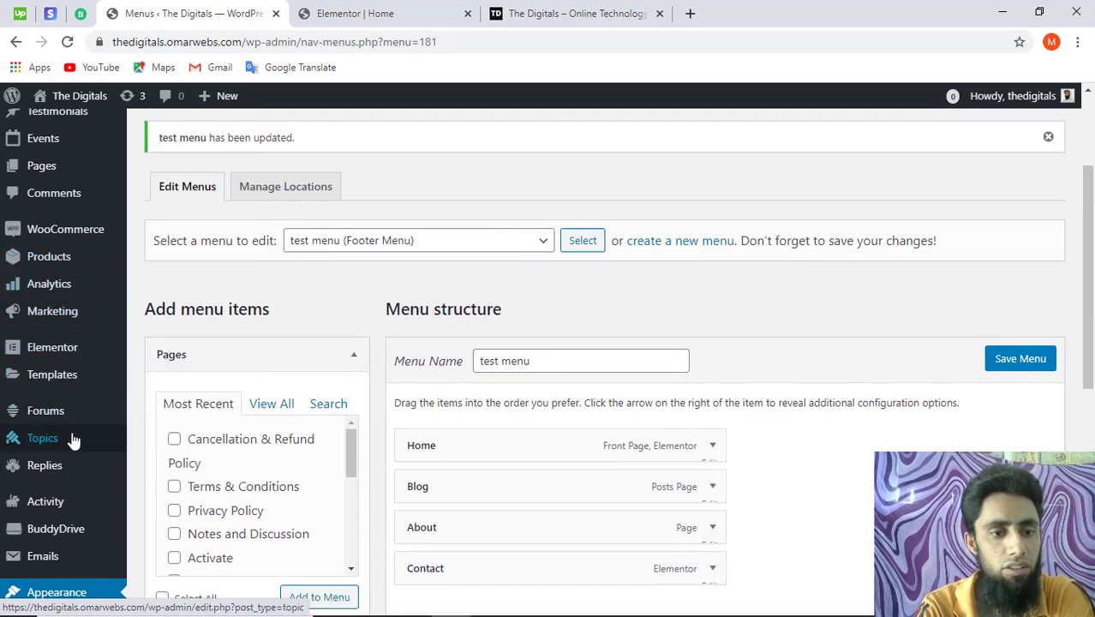
{"action": "mouse_move", "coordinate": [74, 441]}
{"action": "scroll", "coordinate": [74, 441], "scroll_direction": "down", "scroll_amount": 2}
{"action": "scroll", "coordinate": [73, 441], "scroll_direction": "down", "scroll_amount": 1}
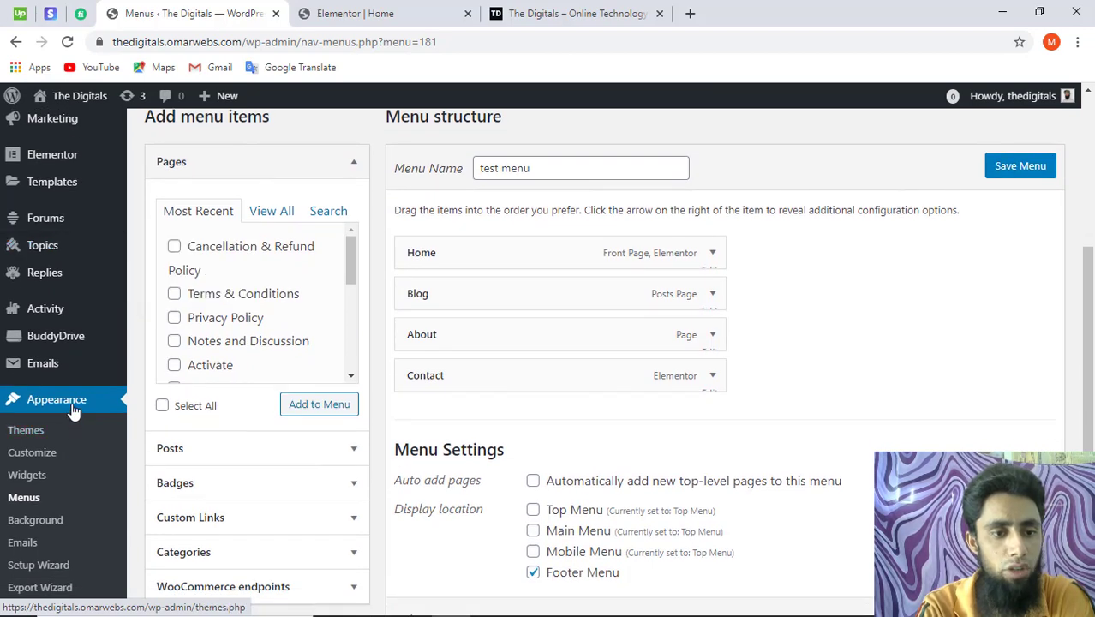
{"action": "scroll", "coordinate": [74, 412], "scroll_direction": "down", "scroll_amount": 1}
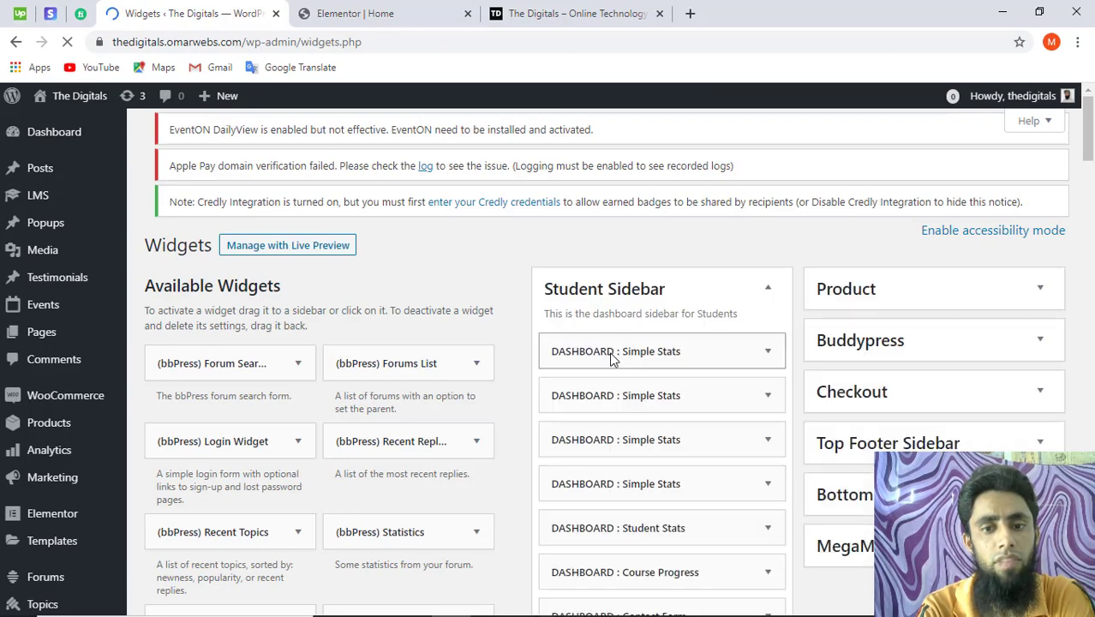
Expand the Top Footer Sidebar widget area on the Widgets page.
{"action": "scroll", "coordinate": [746, 330], "scroll_direction": "down", "scroll_amount": 2}
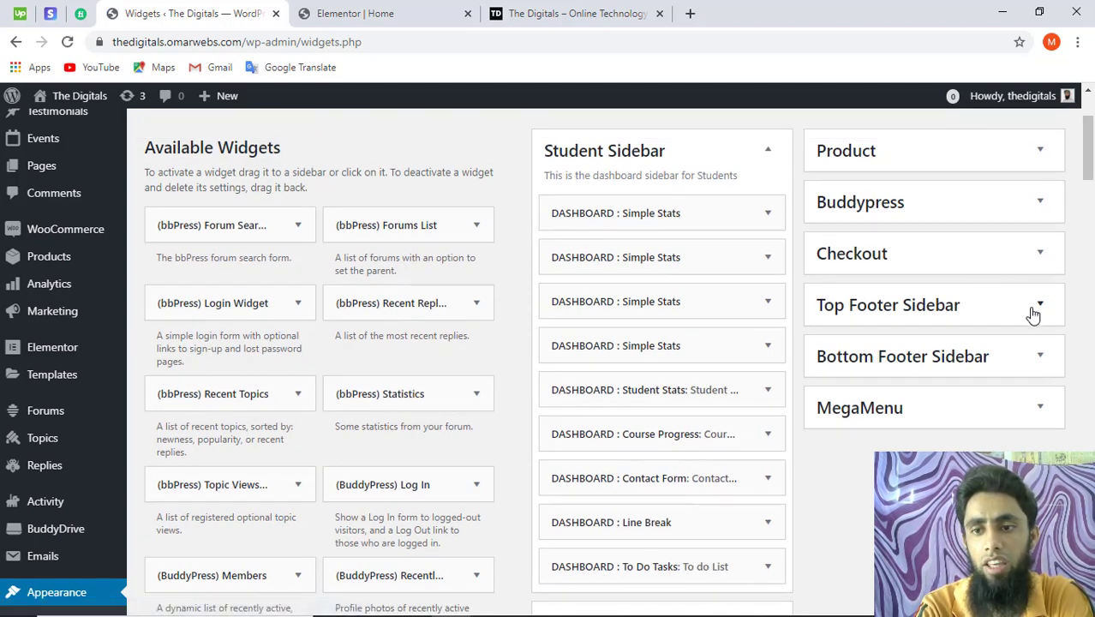
{"action": "left_click", "coordinate": [1037, 308]}
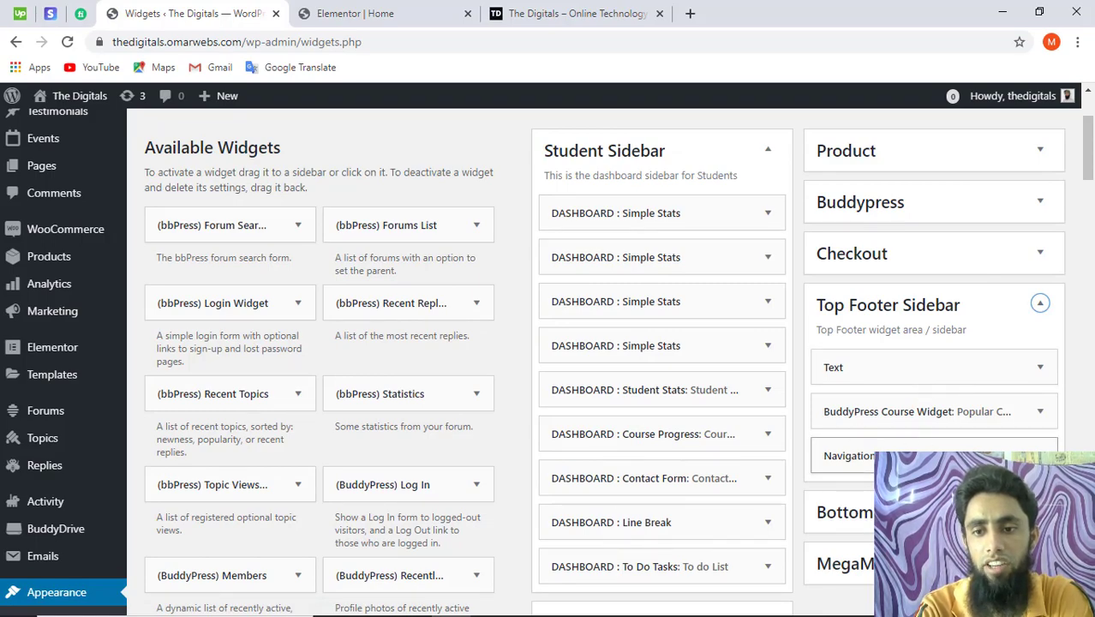
{"action": "scroll", "coordinate": [458, 491], "scroll_direction": "down", "scroll_amount": 5}
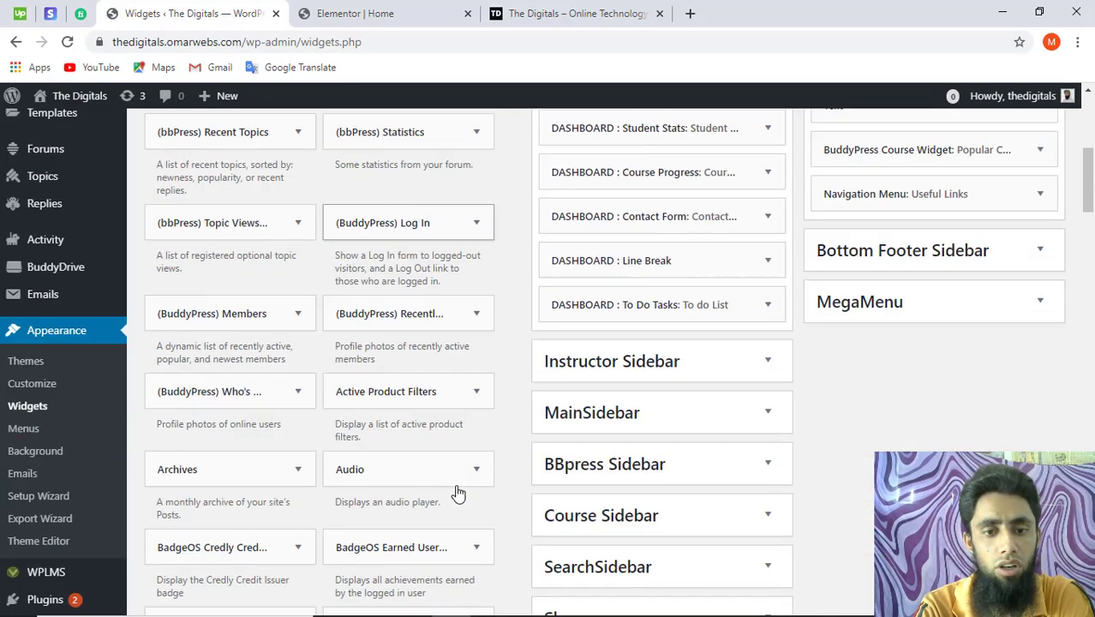
{"action": "scroll", "coordinate": [459, 491], "scroll_direction": "down", "scroll_amount": 7}
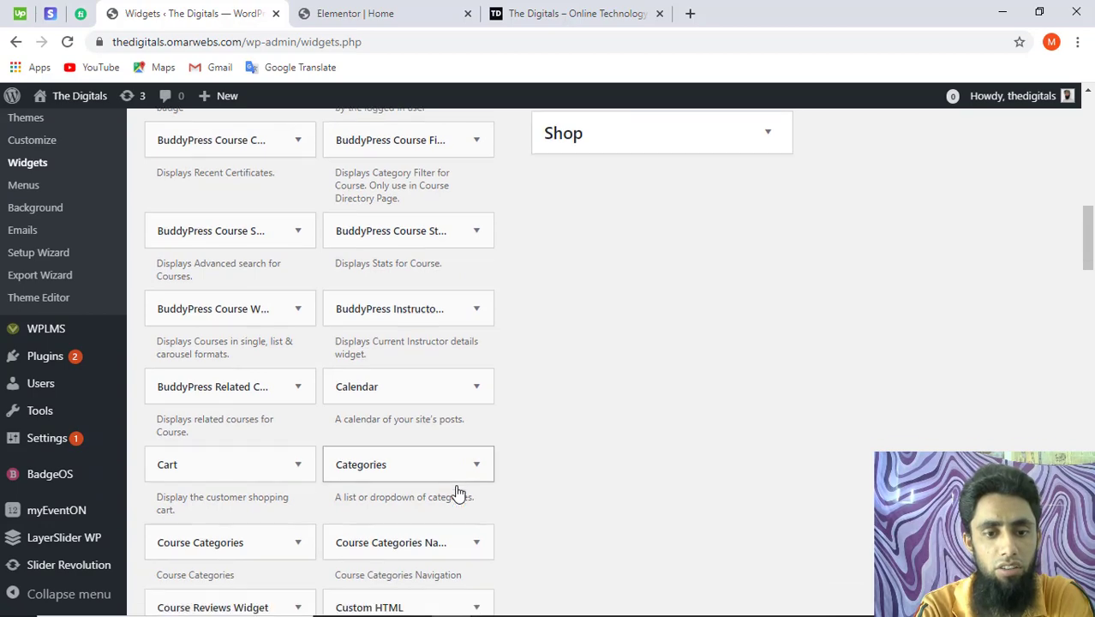
{"action": "scroll", "coordinate": [459, 493], "scroll_direction": "down", "scroll_amount": 6}
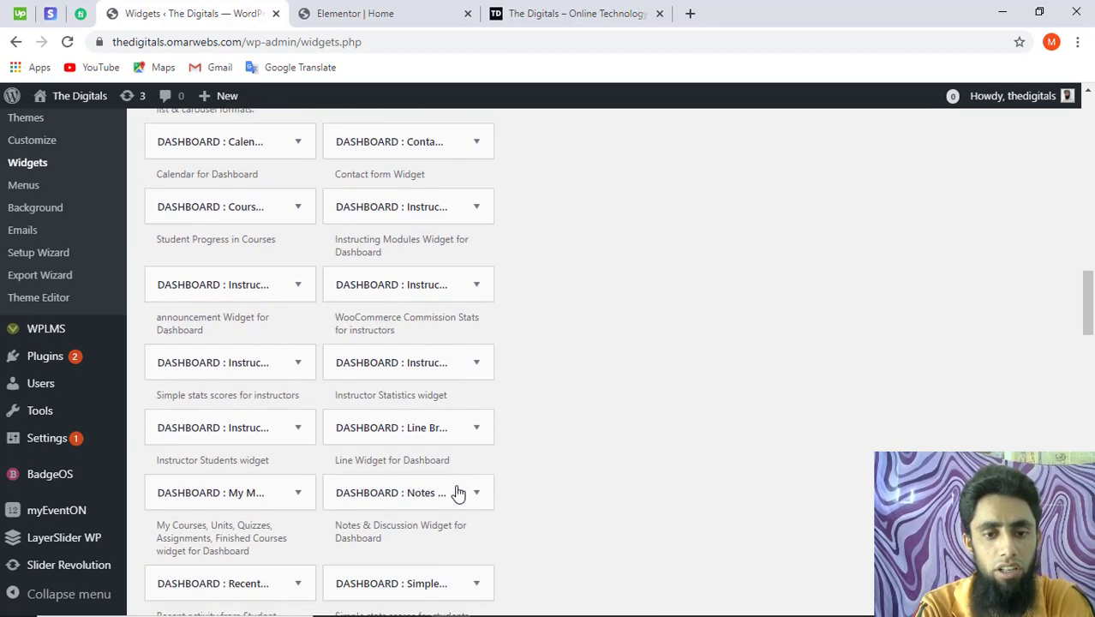
Find the Navigation Menu widget by searching the page for 'navigatio'.
{"action": "key", "text": "ctrl+f"}
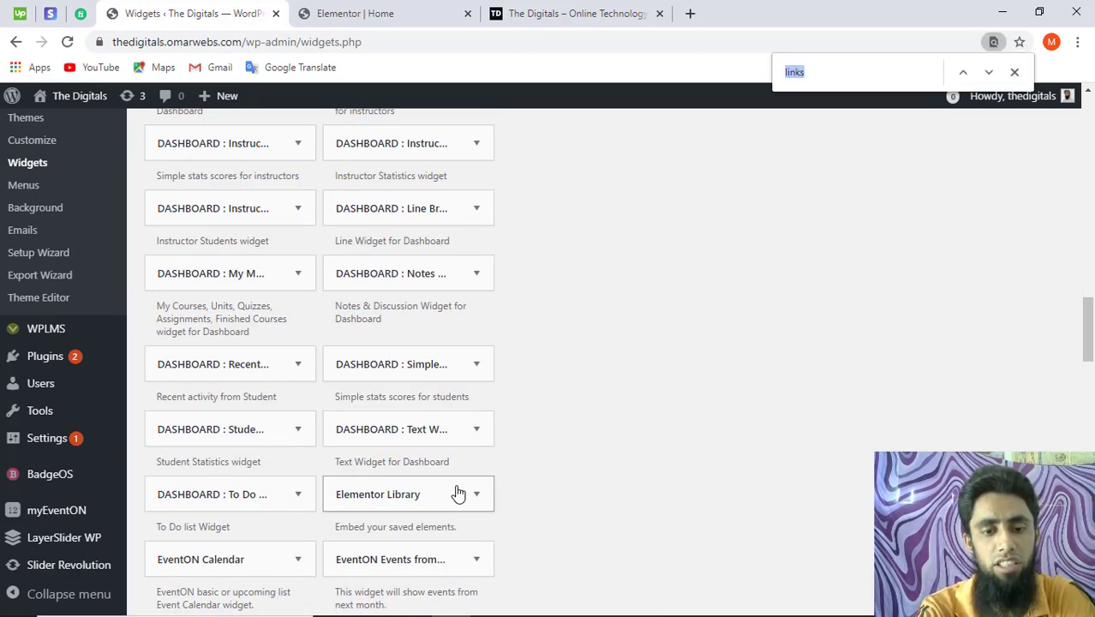
{"action": "type", "text": "navigatio"}
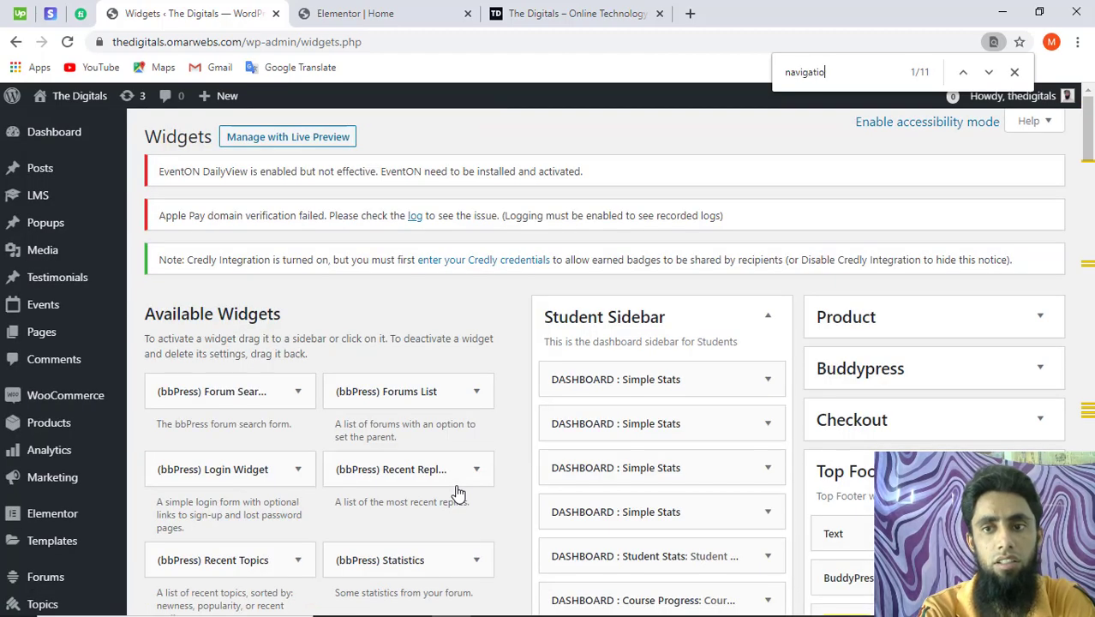
{"action": "key", "text": "Return"}
{"action": "key", "text": "Return"}
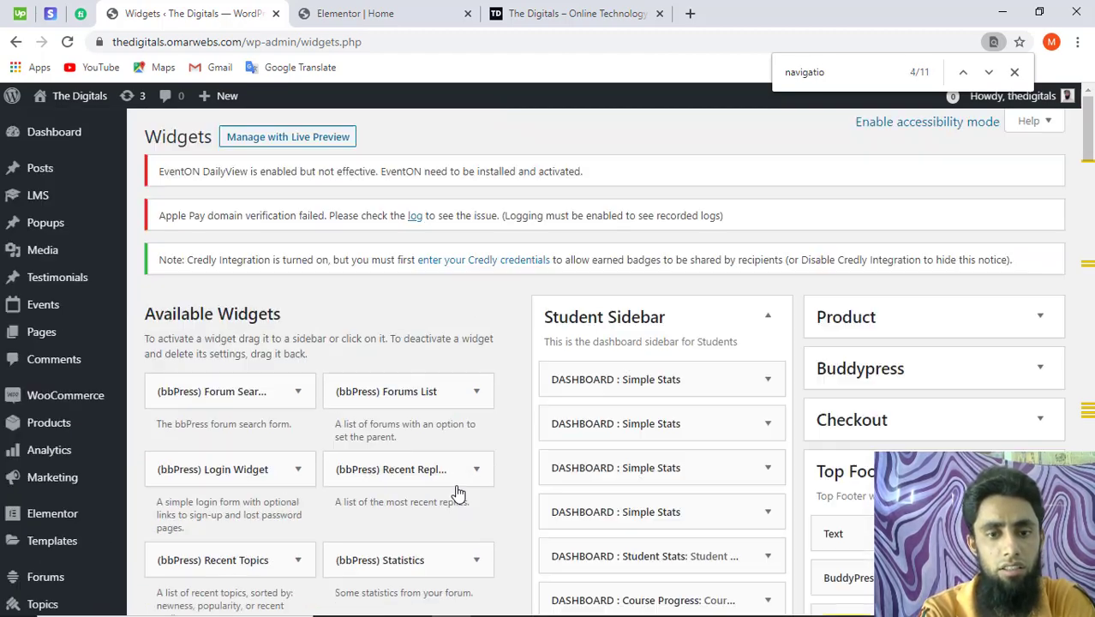
{"action": "key", "text": "Return"}
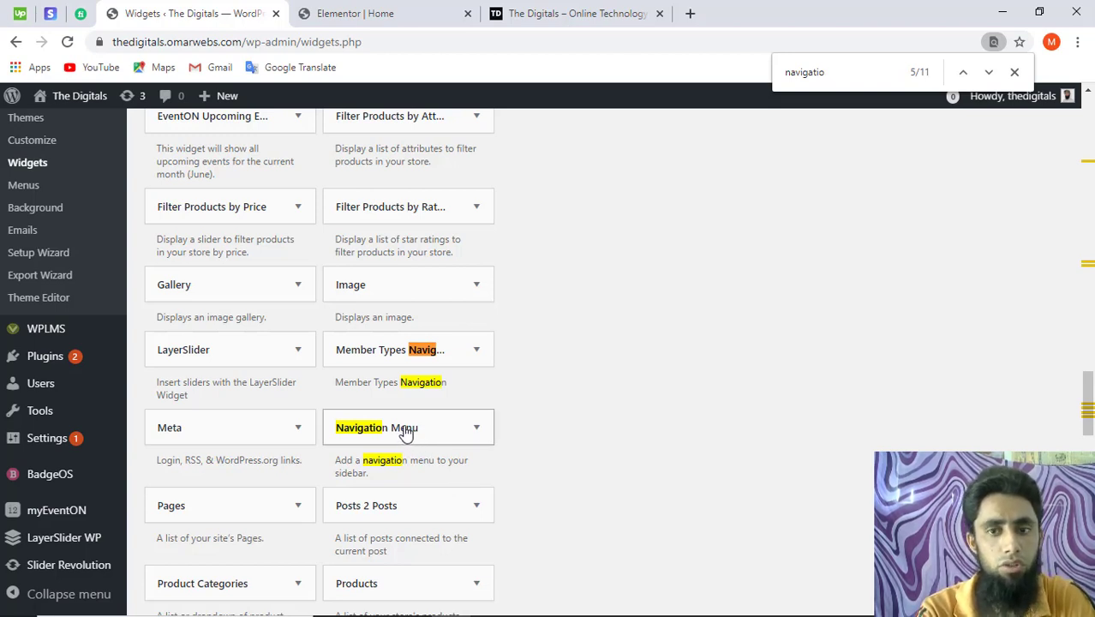
{"action": "key", "text": "Escape"}
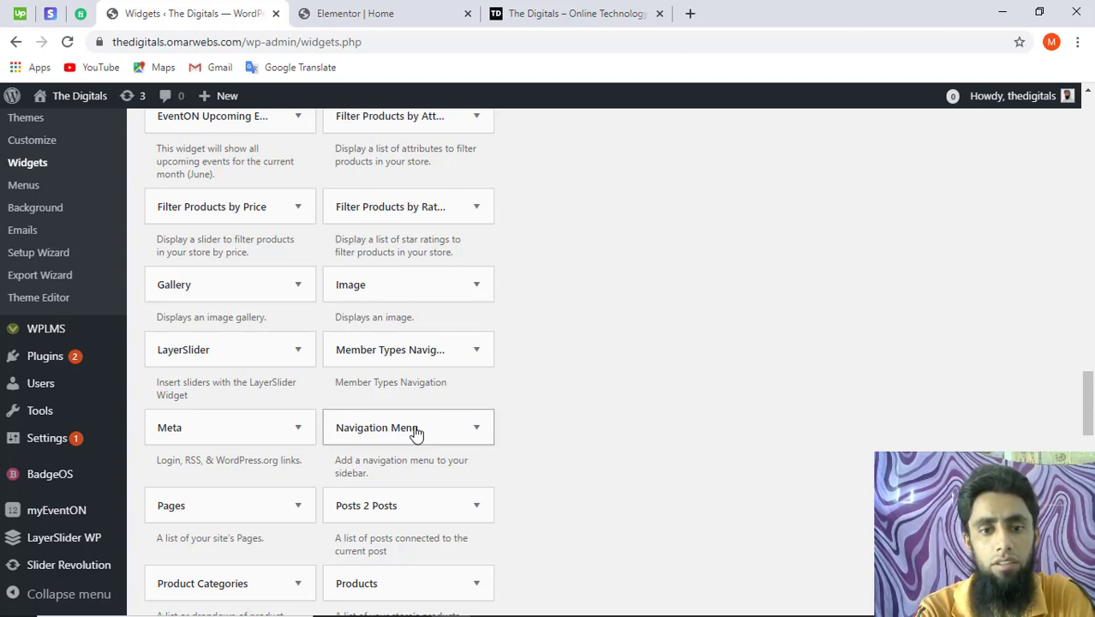
Add a Navigation Menu widget to Top Footer Sidebar titled 'Test Menu' showing test menu.
{"action": "left_click_drag", "start_coordinate": [415, 433], "coordinate": [908, 344]}
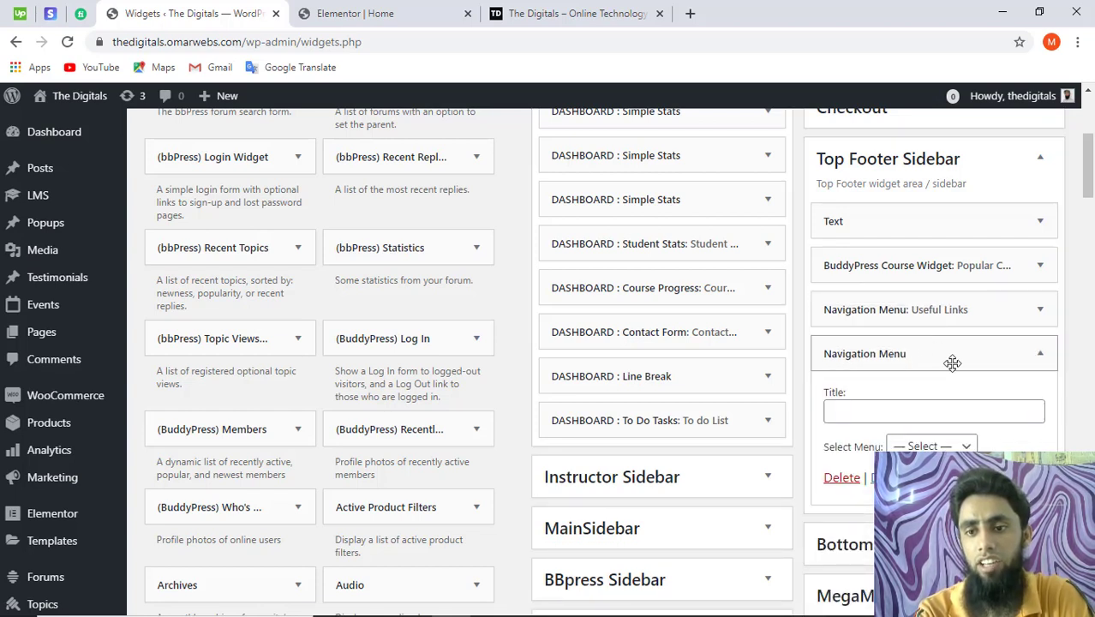
{"action": "left_click", "coordinate": [885, 412]}
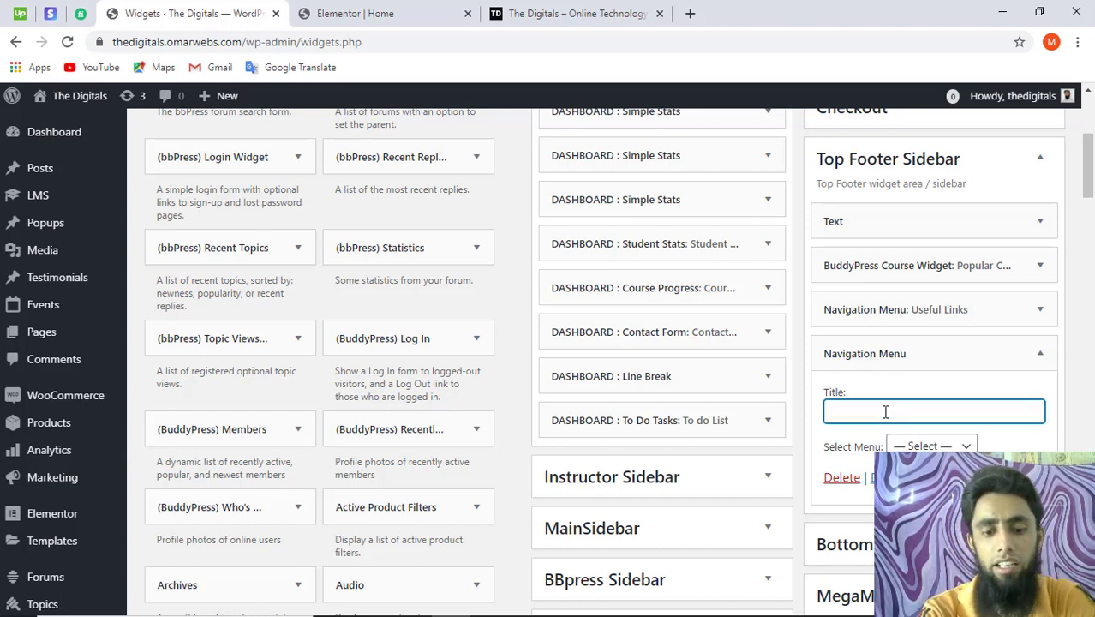
{"action": "type", "text": "Test Menu"}
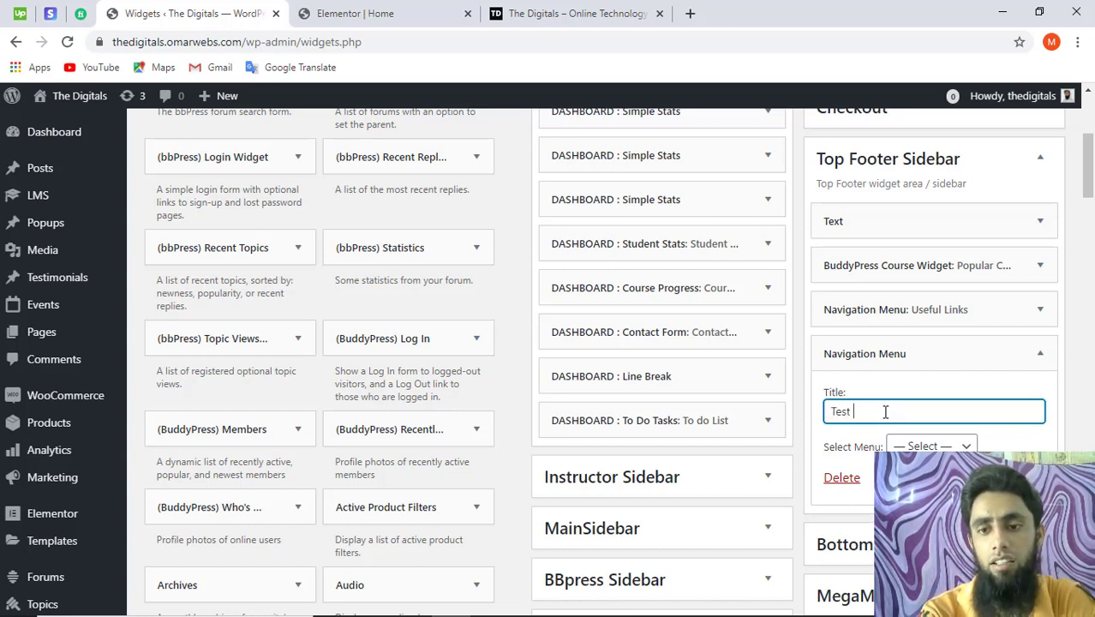
{"action": "left_click", "coordinate": [962, 446]}
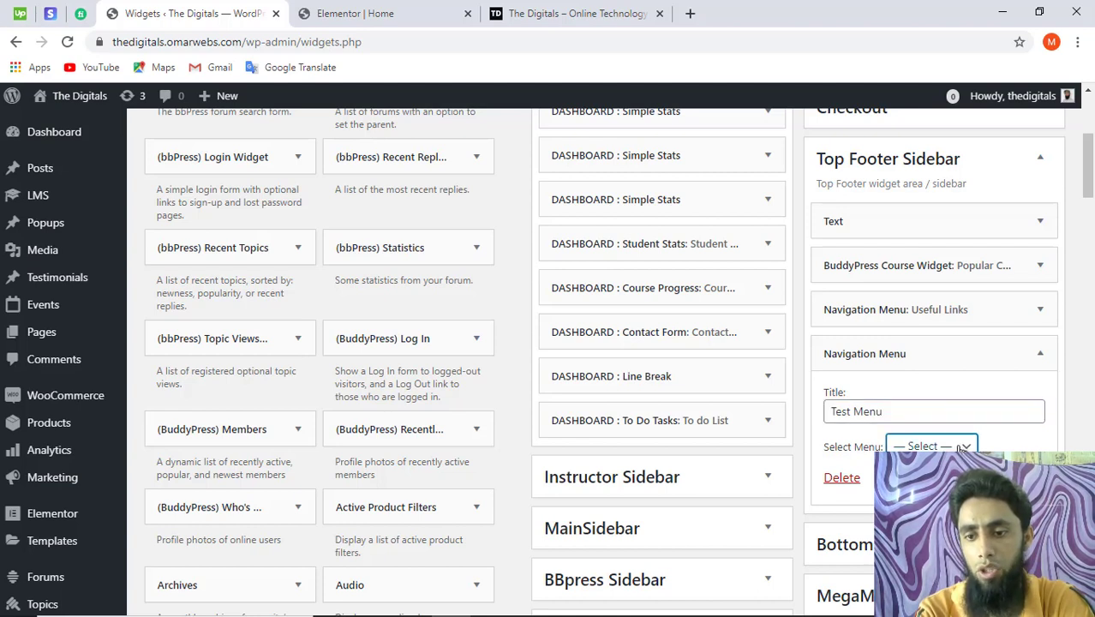
{"action": "key", "text": "Down"}
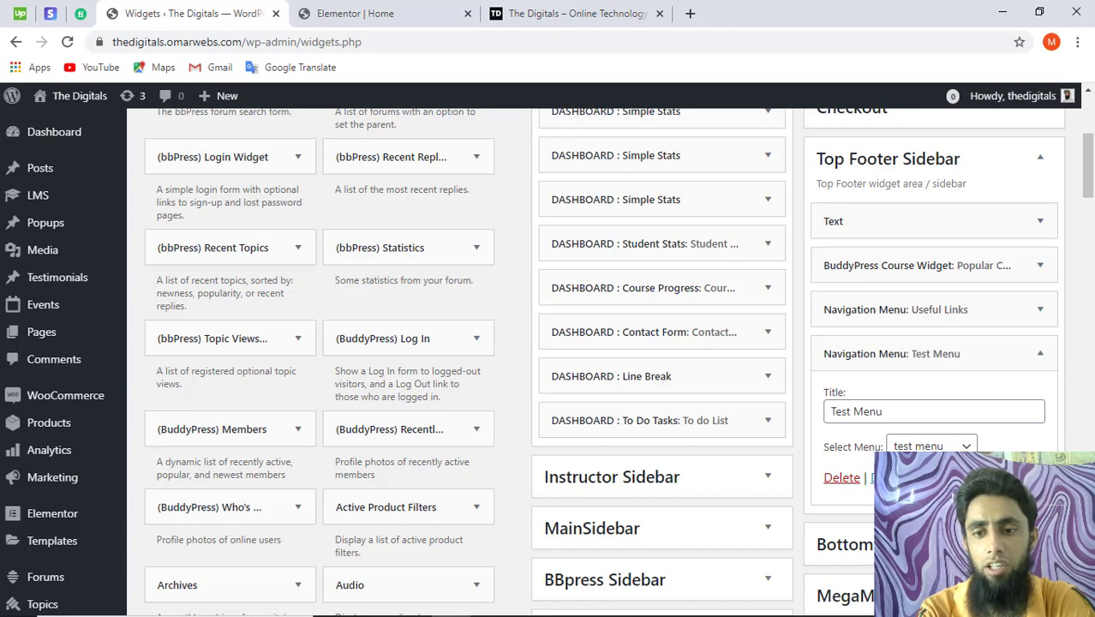
{"action": "left_click", "coordinate": [884, 477]}
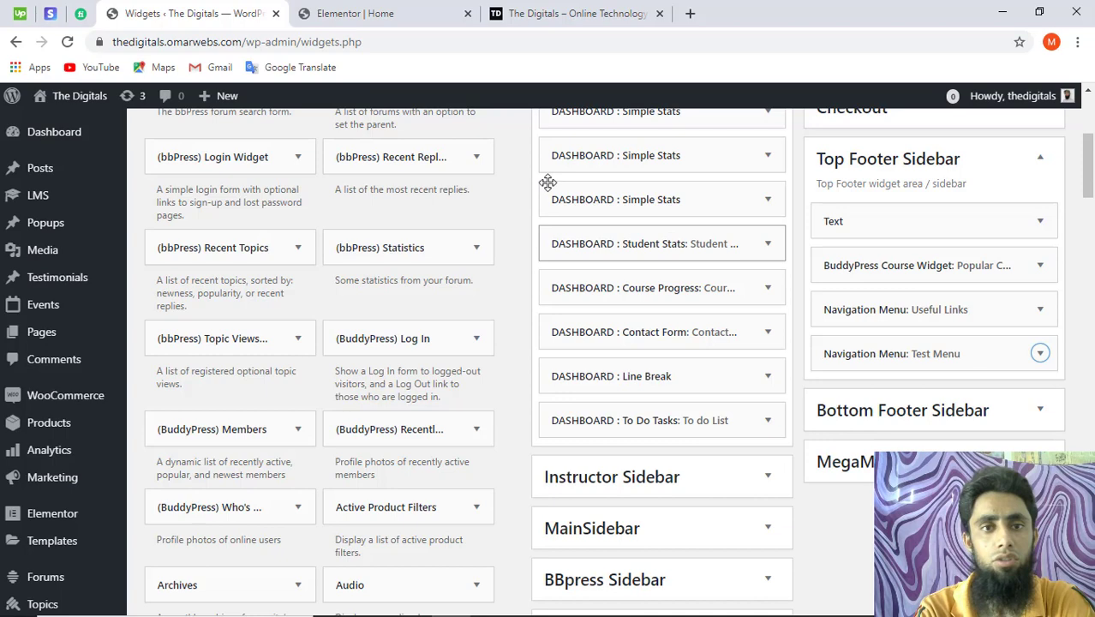
{"action": "left_click", "coordinate": [519, 21]}
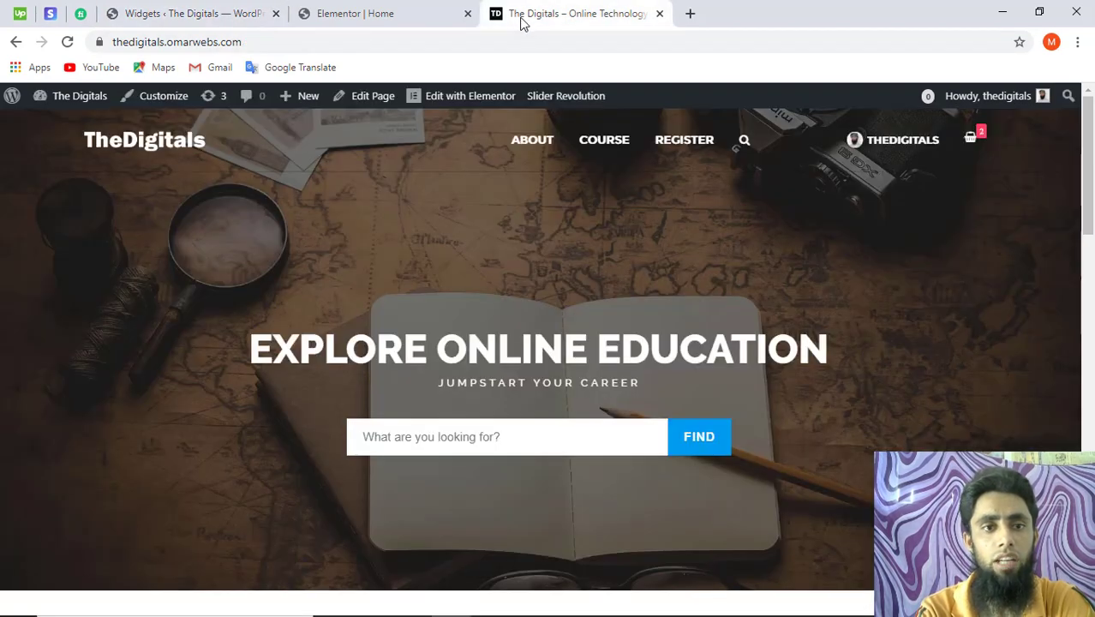
Reload the homepage and check the footer's TEST MENU column, then return to Widgets.
{"action": "left_click", "coordinate": [66, 41]}
{"action": "scroll", "coordinate": [590, 329], "scroll_direction": "down", "scroll_amount": 4}
{"action": "scroll", "coordinate": [590, 329], "scroll_direction": "down", "scroll_amount": 10}
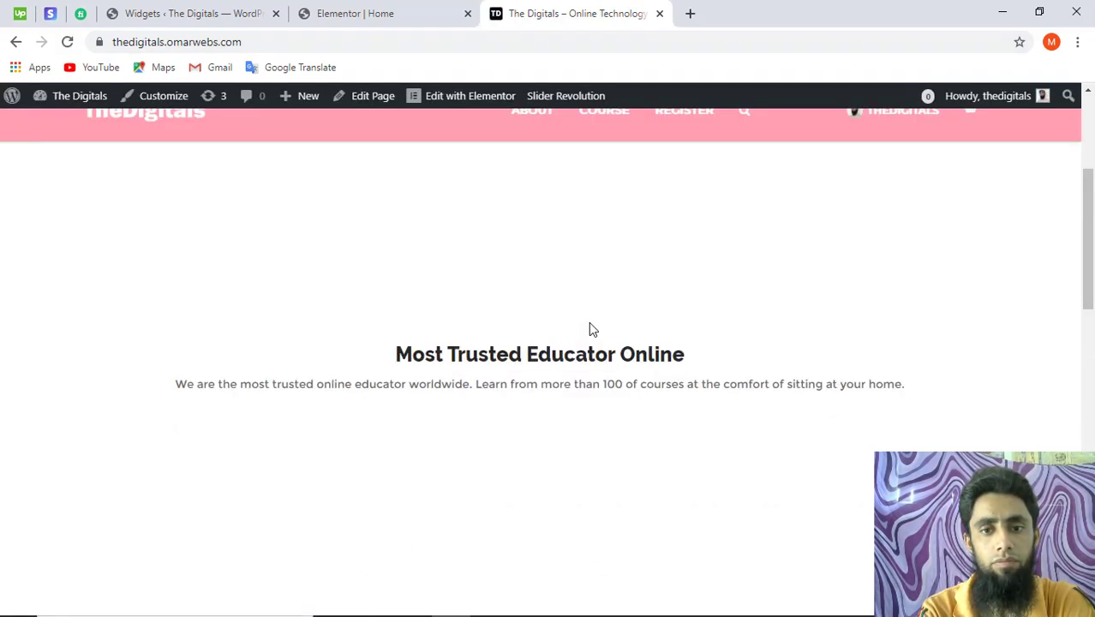
{"action": "scroll", "coordinate": [590, 329], "scroll_direction": "down", "scroll_amount": 5}
{"action": "scroll", "coordinate": [588, 321], "scroll_direction": "down", "scroll_amount": 8}
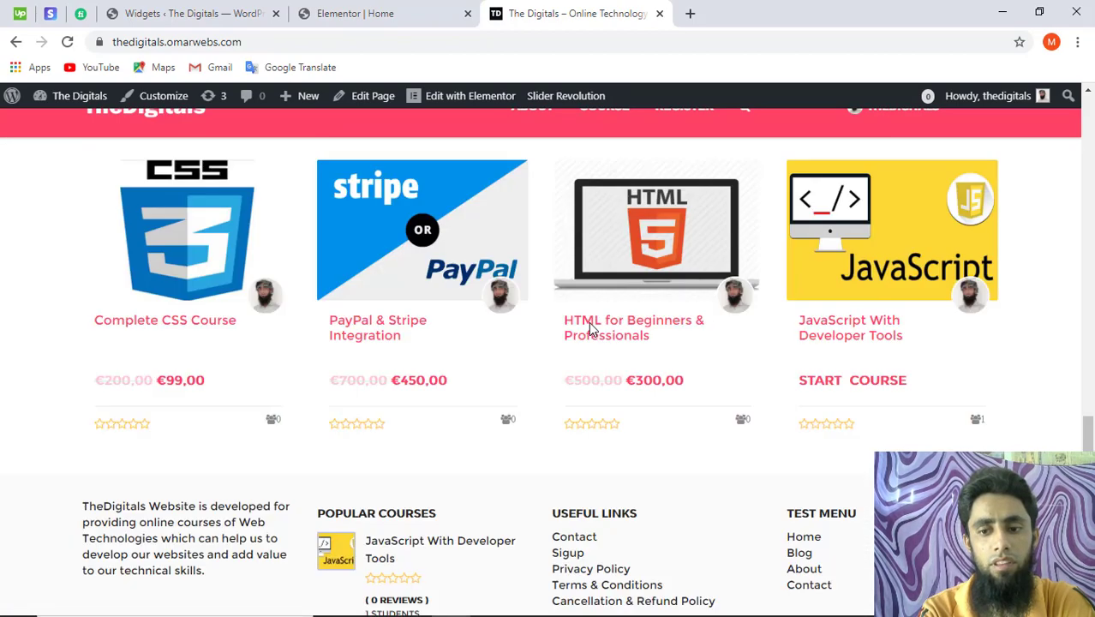
{"action": "left_click_drag", "start_coordinate": [868, 323], "coordinate": [787, 324]}
{"action": "left_click", "coordinate": [787, 324]}
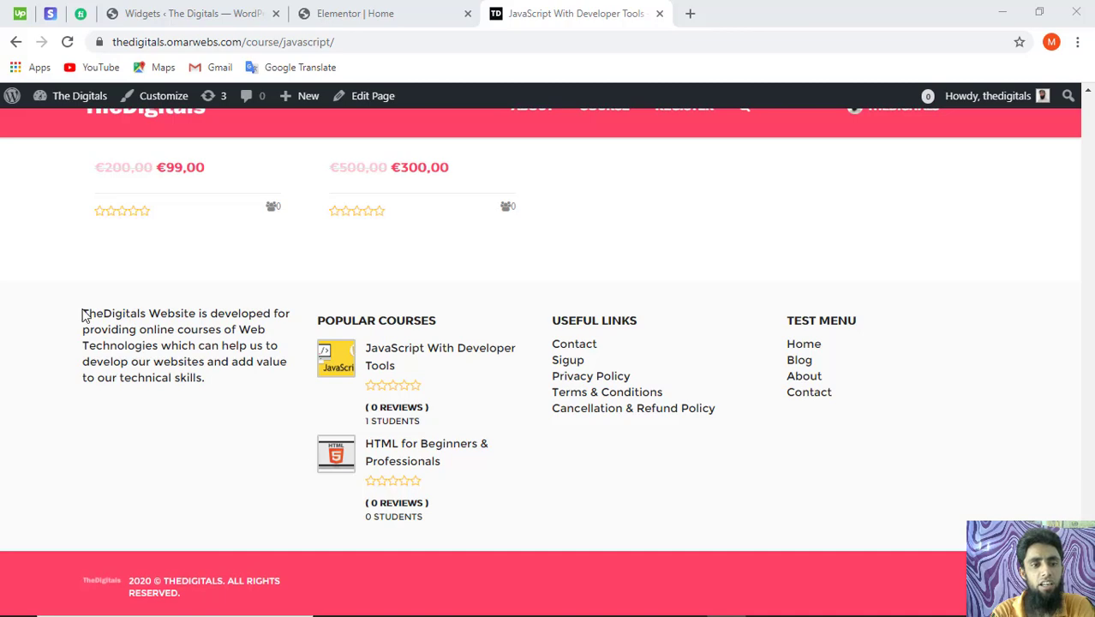
{"action": "left_click_drag", "start_coordinate": [83, 314], "coordinate": [232, 396]}
{"action": "left_click", "coordinate": [233, 397]}
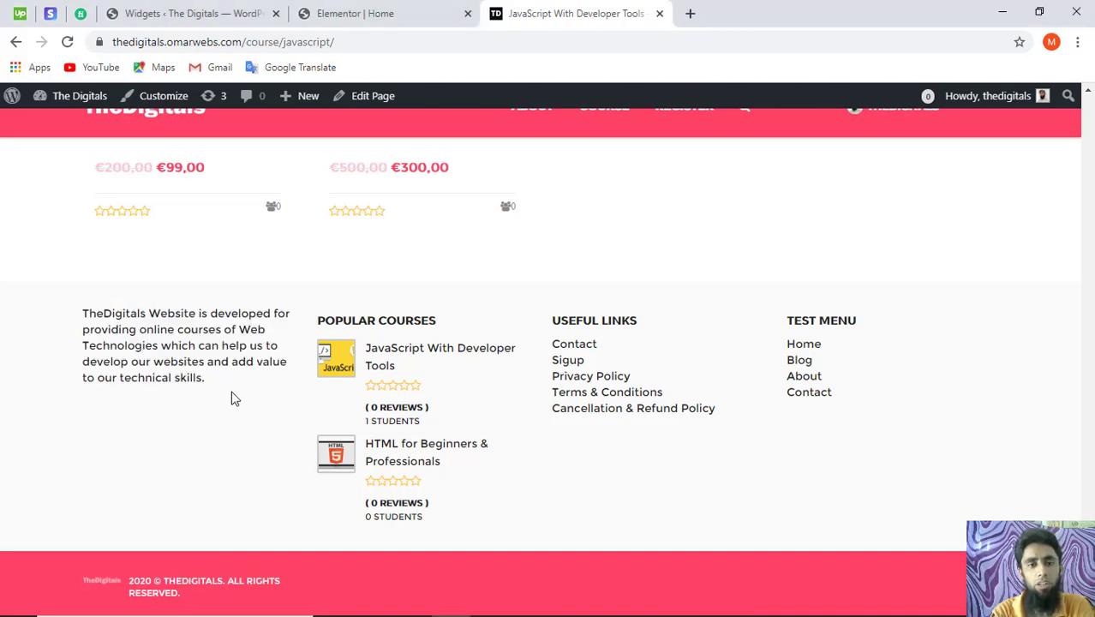
{"action": "left_click", "coordinate": [210, 20]}
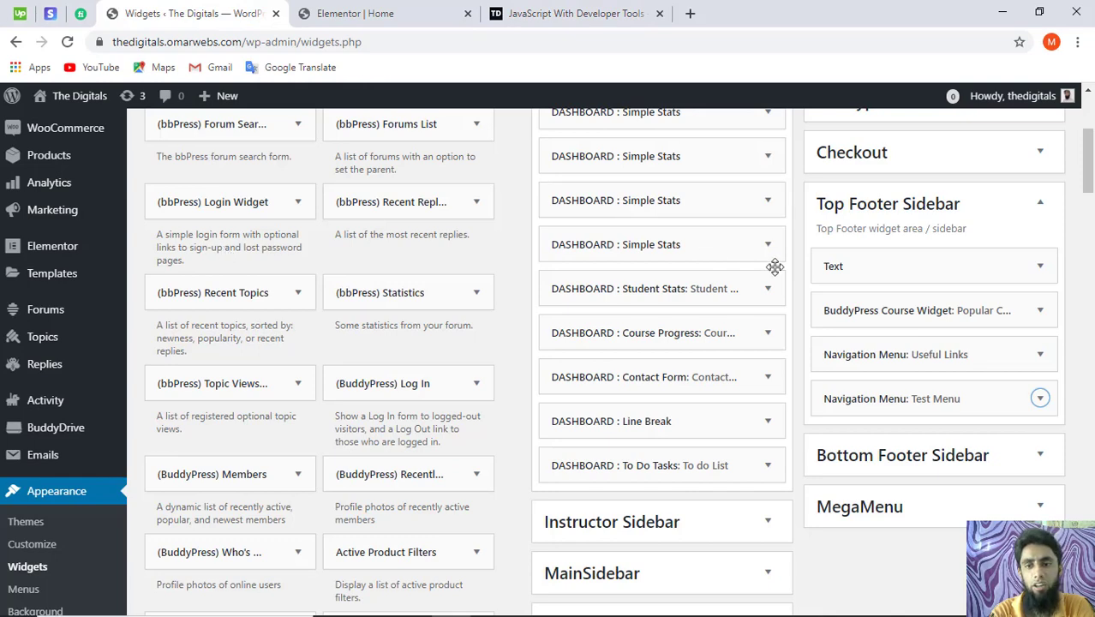
Delete the site-description Text widget from the Top Footer Sidebar.
{"action": "left_click", "coordinate": [872, 267]}
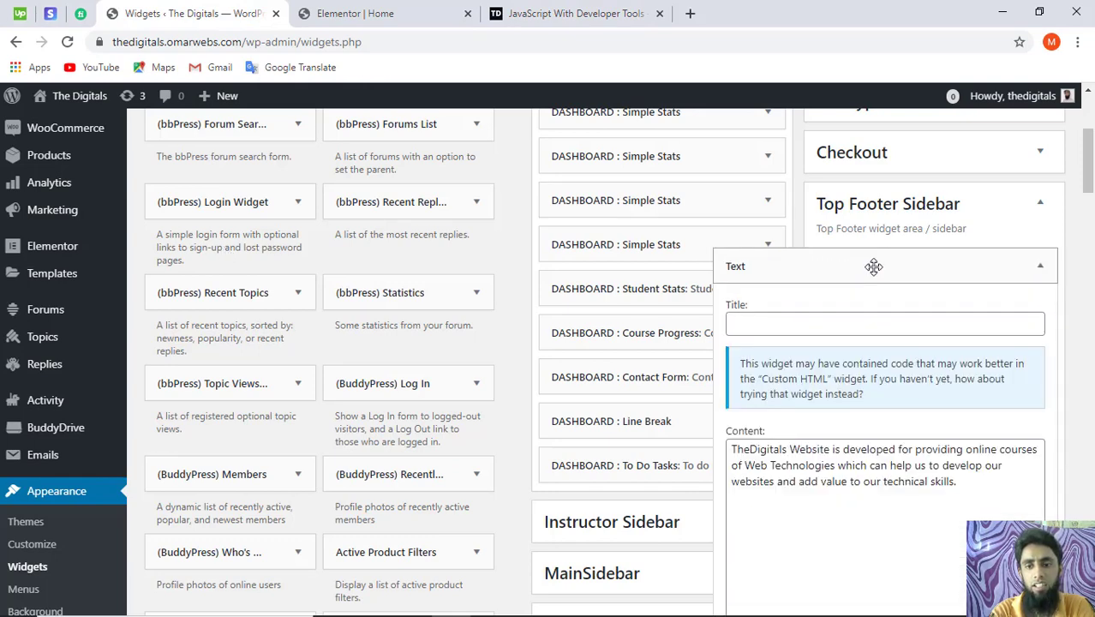
{"action": "scroll", "coordinate": [963, 315], "scroll_direction": "down", "scroll_amount": 3}
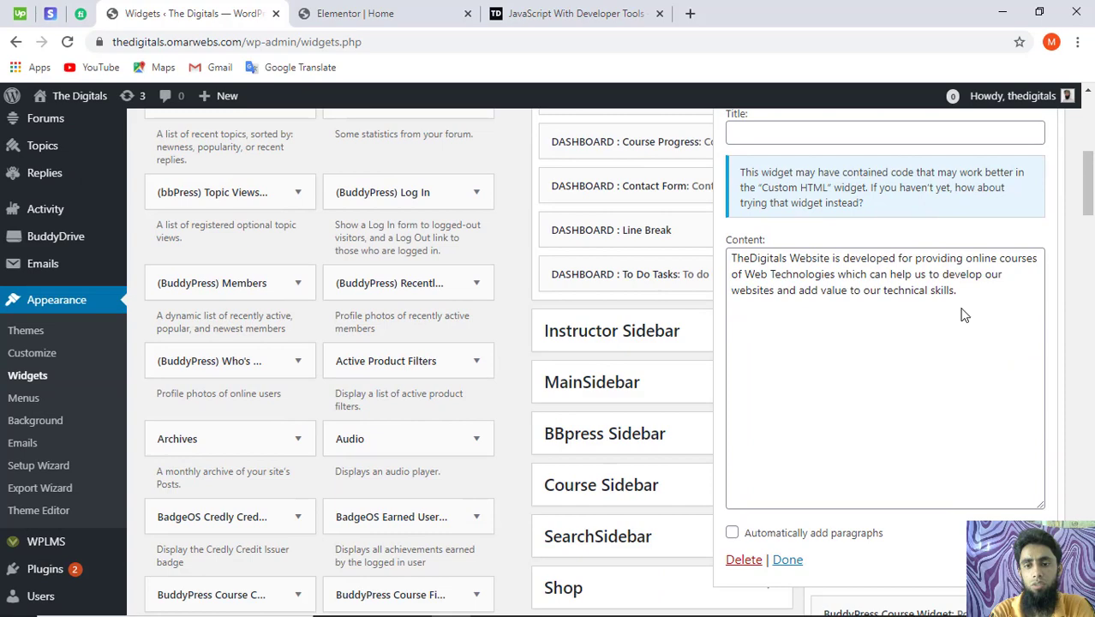
{"action": "left_click", "coordinate": [971, 238]}
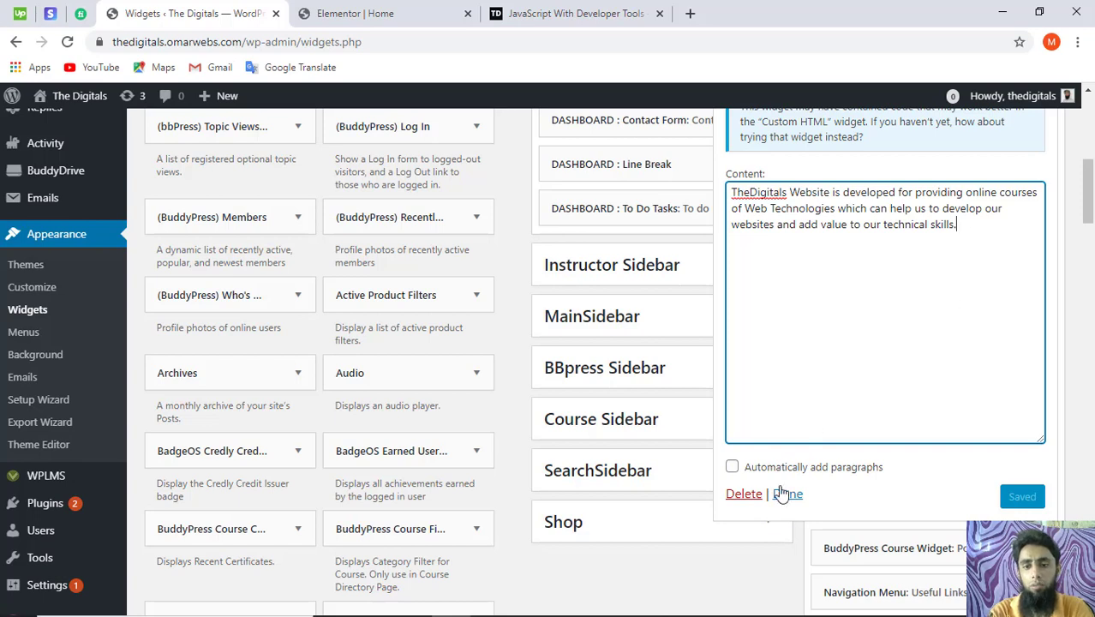
{"action": "left_click", "coordinate": [746, 495]}
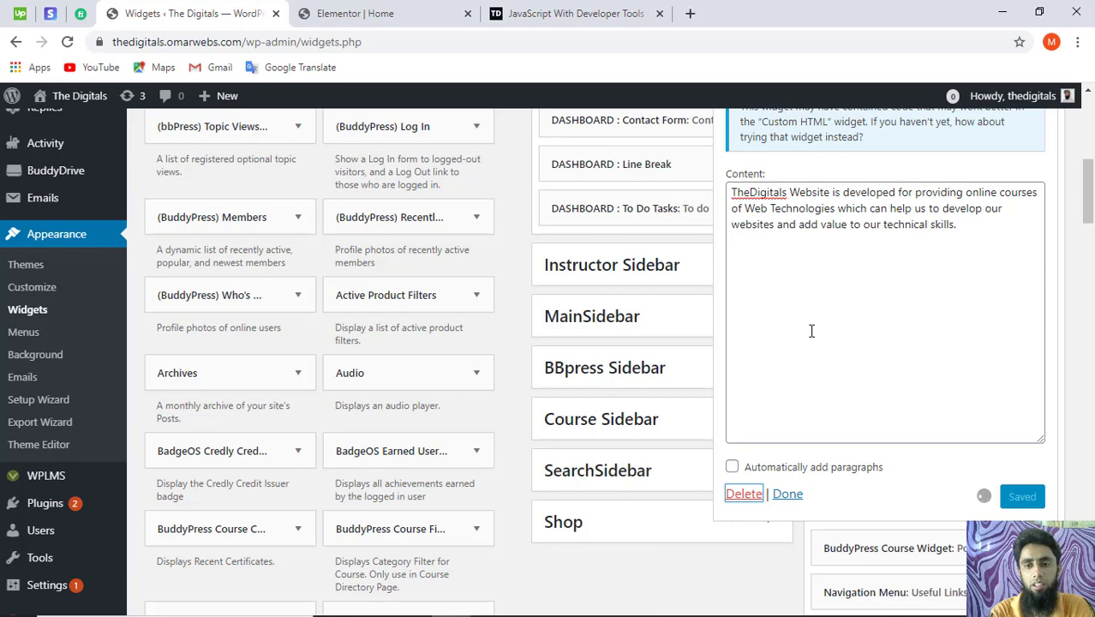
{"action": "scroll", "coordinate": [811, 331], "scroll_direction": "up", "scroll_amount": 2}
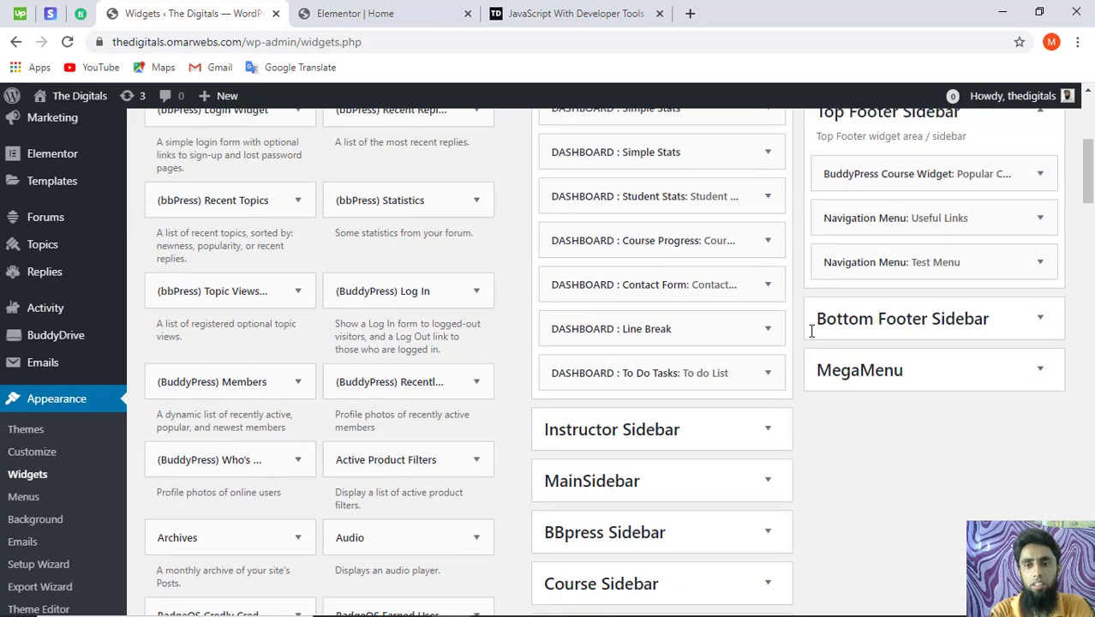
{"action": "scroll", "coordinate": [392, 463], "scroll_direction": "down", "scroll_amount": 4}
{"action": "scroll", "coordinate": [392, 462], "scroll_direction": "down", "scroll_amount": 7}
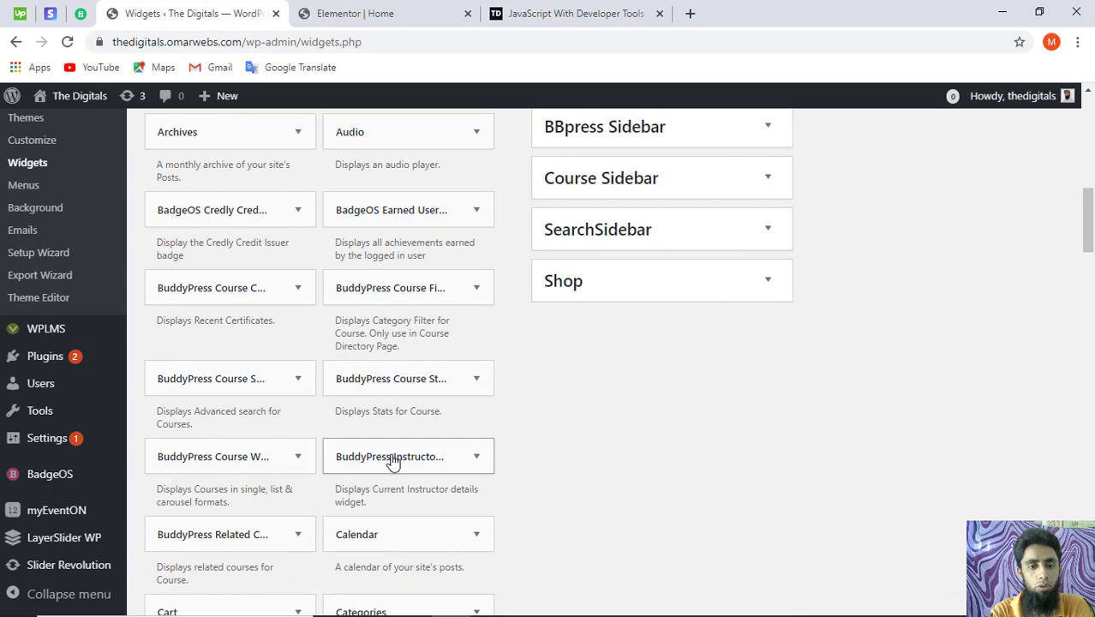
{"action": "scroll", "coordinate": [392, 463], "scroll_direction": "down", "scroll_amount": 8}
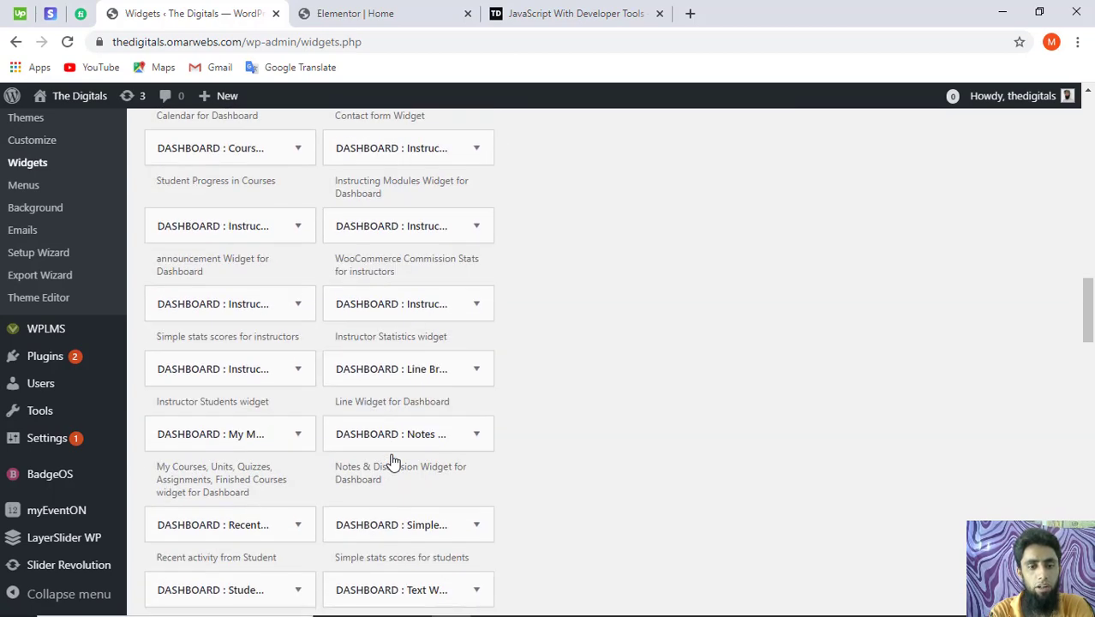
Drop an Image widget into Top Footer Sidebar, positioned above the BuddyPress Course widget.
{"action": "scroll", "coordinate": [392, 462], "scroll_direction": "down", "scroll_amount": 4}
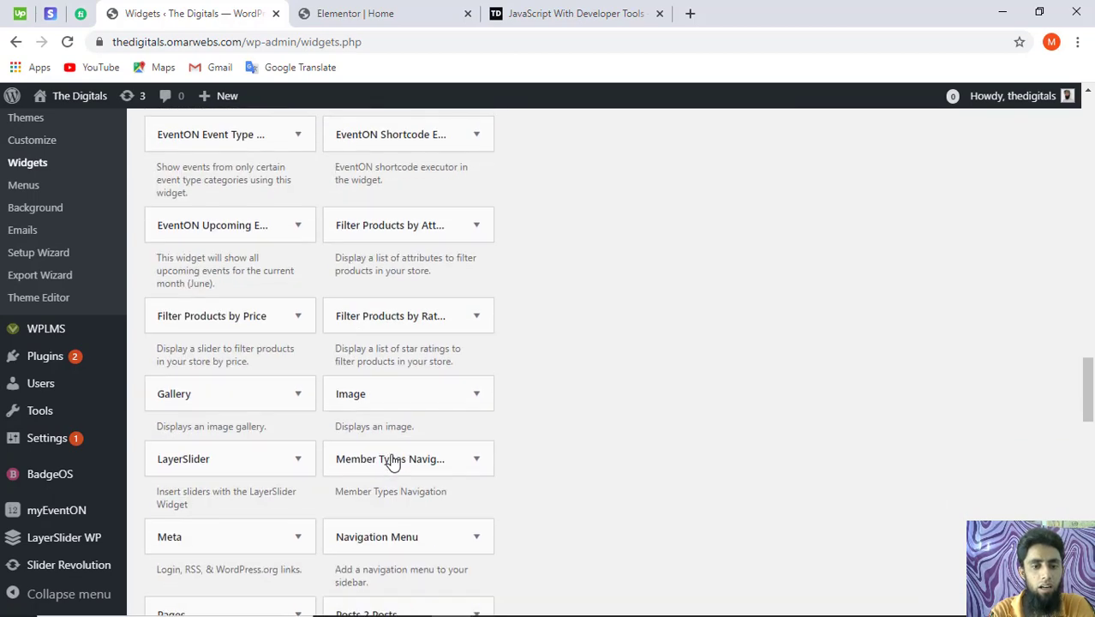
{"action": "mouse_move", "coordinate": [405, 315]}
{"action": "left_mouse_down"}
{"action": "mouse_move", "coordinate": [611, 281]}
{"action": "mouse_move", "coordinate": [736, 208]}
{"action": "mouse_move", "coordinate": [857, 90]}
{"action": "mouse_move", "coordinate": [923, 73]}
{"action": "mouse_move", "coordinate": [906, 10]}
{"action": "mouse_move", "coordinate": [872, 94]}
{"action": "mouse_move", "coordinate": [960, 124]}
{"action": "mouse_move", "coordinate": [995, 42]}
{"action": "mouse_move", "coordinate": [963, 123]}
{"action": "mouse_move", "coordinate": [958, 65]}
{"action": "mouse_move", "coordinate": [946, 112]}
{"action": "mouse_move", "coordinate": [931, 63]}
{"action": "mouse_move", "coordinate": [939, 24]}
{"action": "mouse_move", "coordinate": [921, 95]}
{"action": "mouse_move", "coordinate": [922, 8]}
{"action": "mouse_move", "coordinate": [927, 152]}
{"action": "mouse_move", "coordinate": [923, 112]}
{"action": "mouse_move", "coordinate": [910, 206]}
{"action": "mouse_move", "coordinate": [907, 189]}
{"action": "left_mouse_up"}
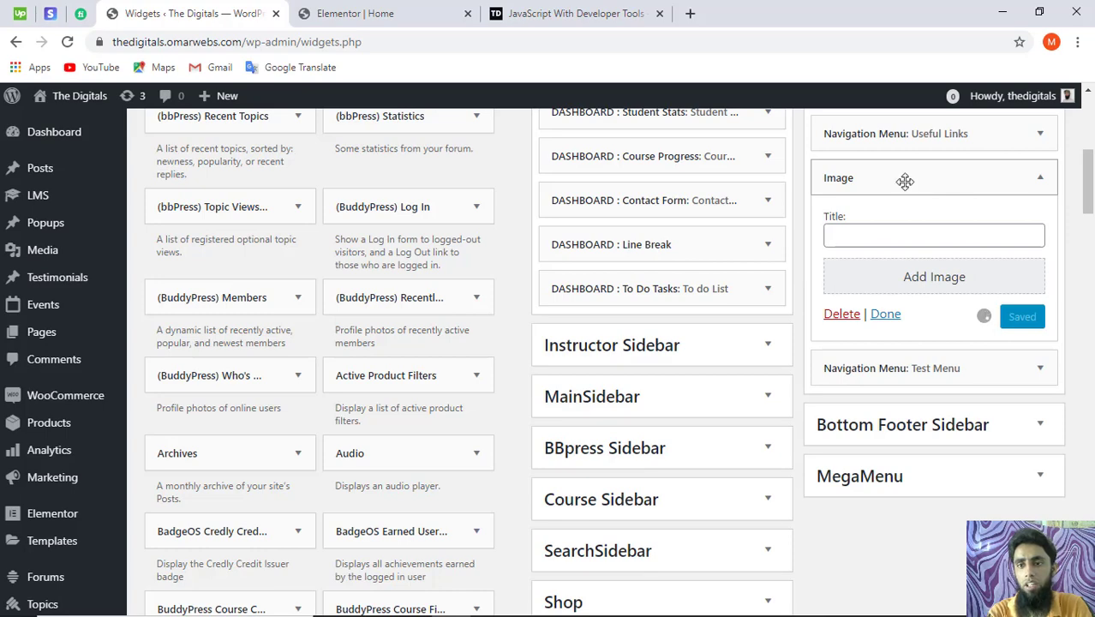
{"action": "left_click", "coordinate": [902, 181]}
{"action": "left_click_drag", "start_coordinate": [903, 179], "coordinate": [885, 245]}
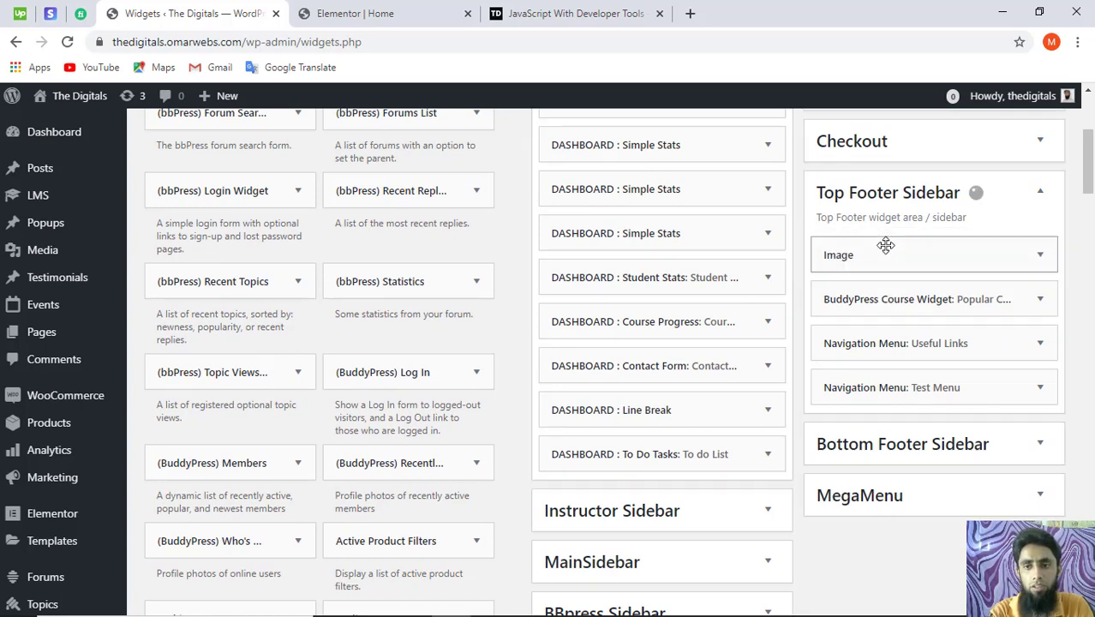
{"action": "left_click", "coordinate": [1039, 259]}
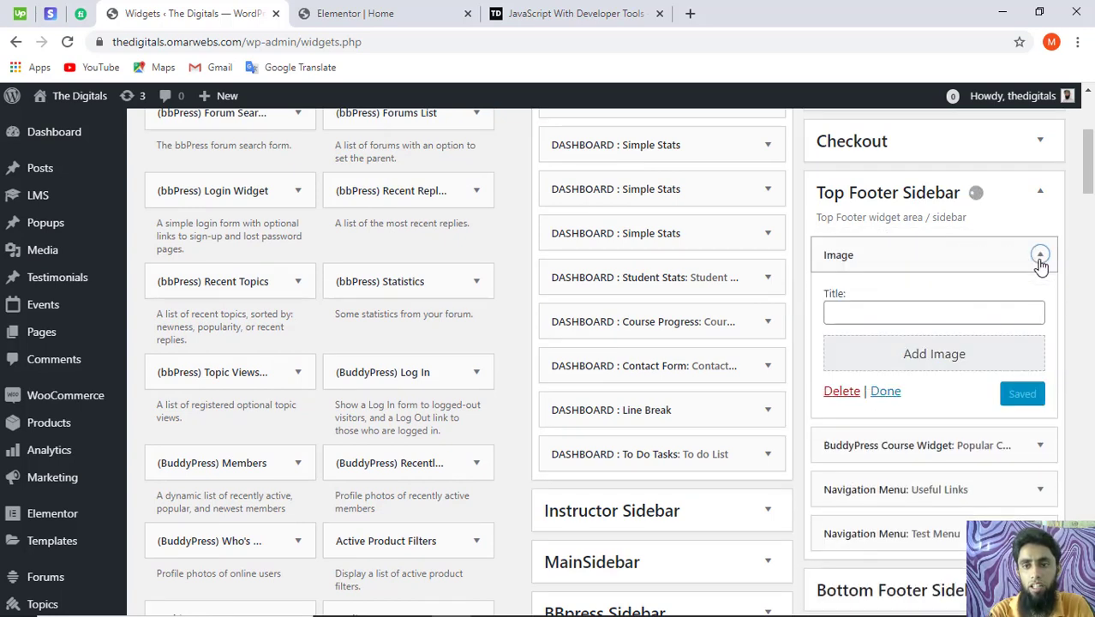
Insert the android 'BOY' logo from the Media Library into the footer Image widget.
{"action": "left_click", "coordinate": [918, 351]}
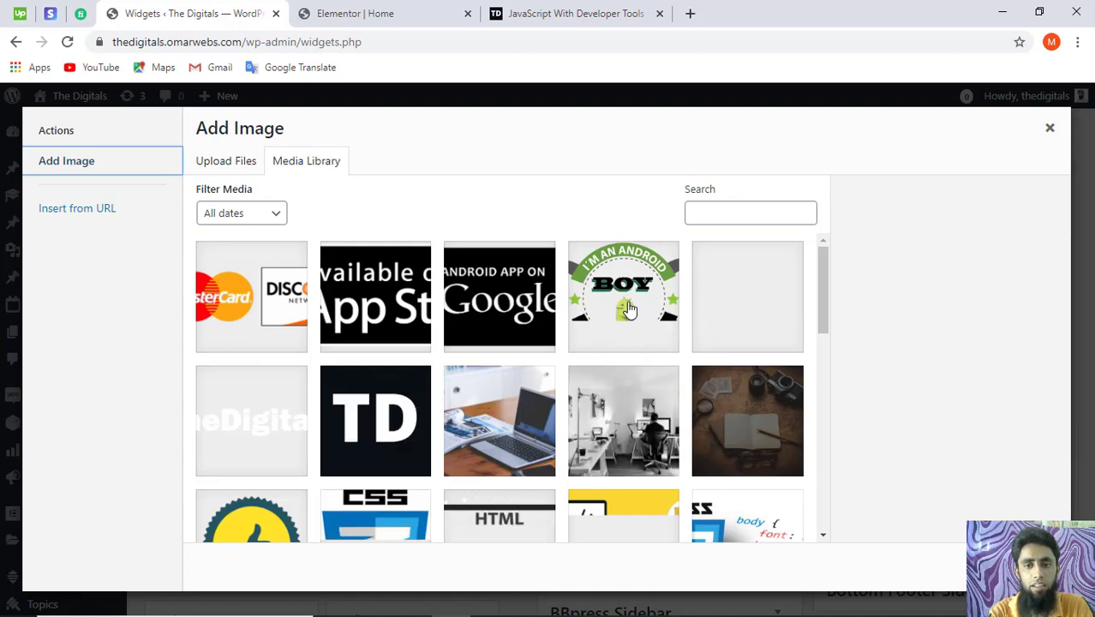
{"action": "left_click", "coordinate": [628, 310]}
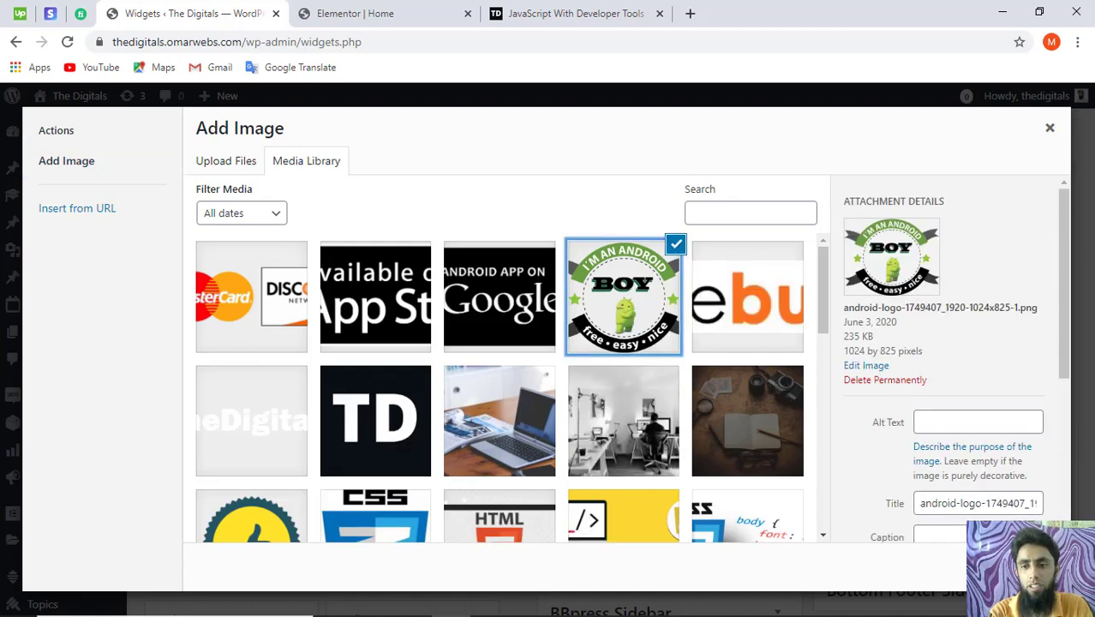
{"action": "left_click", "coordinate": [1011, 566]}
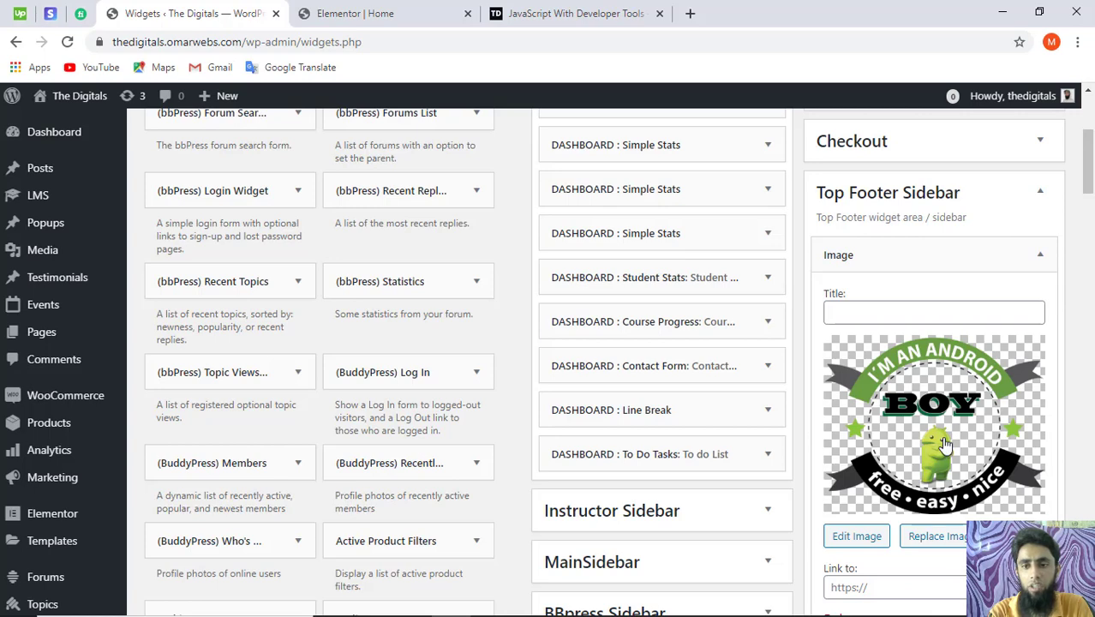
Title the Image widget 'Logo', save it, and collapse it in the Top Footer Sidebar.
{"action": "left_click", "coordinate": [901, 310]}
{"action": "type", "text": "Logo"}
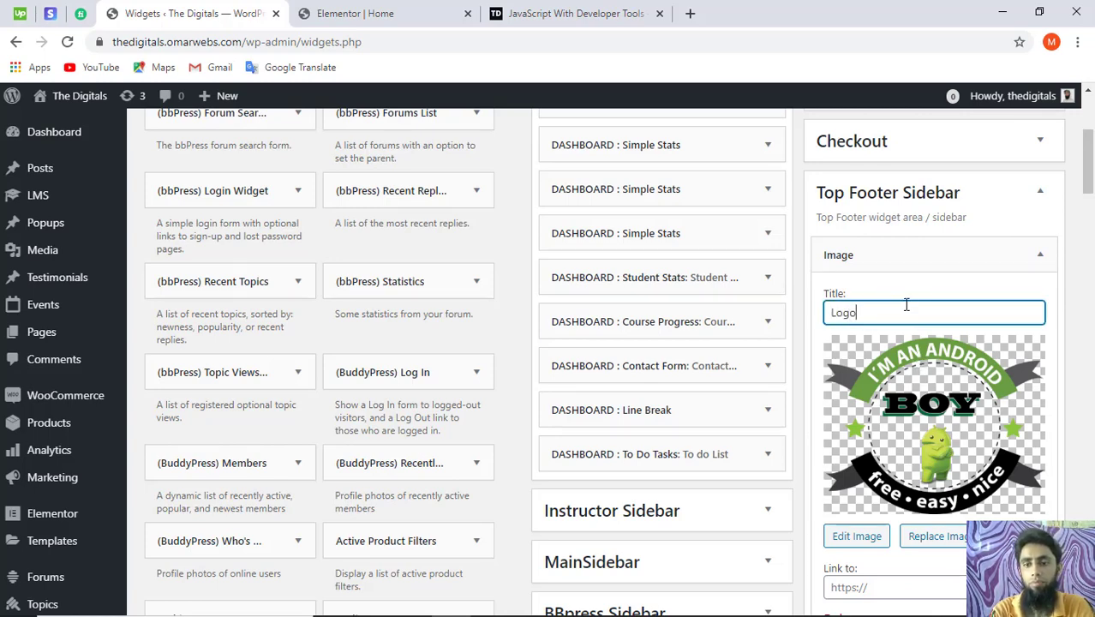
{"action": "scroll", "coordinate": [904, 307], "scroll_direction": "down", "scroll_amount": 2}
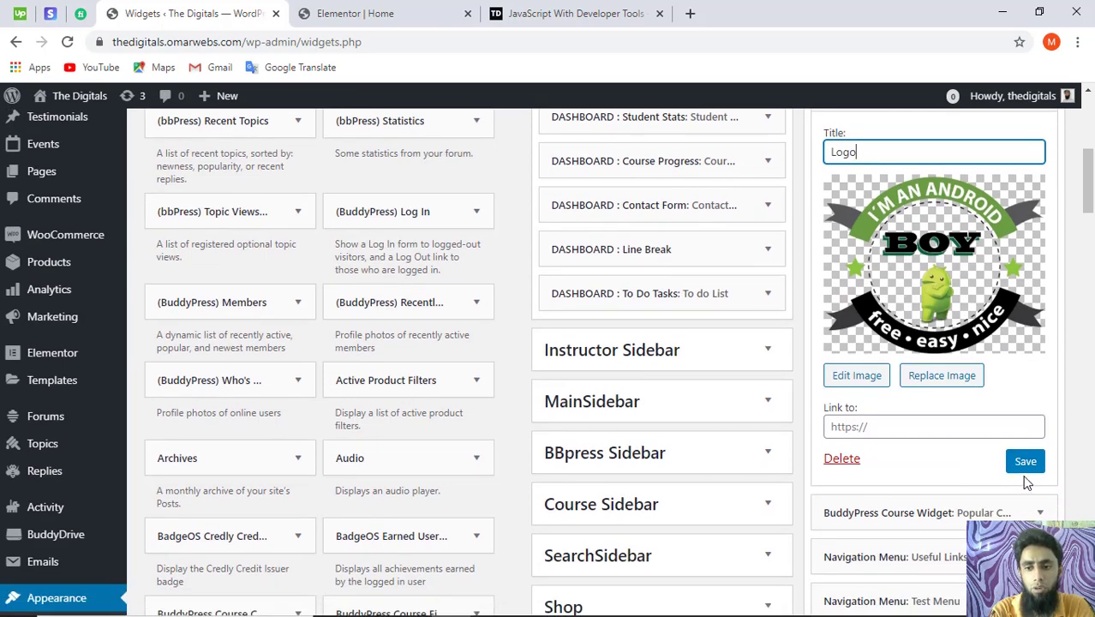
{"action": "left_click", "coordinate": [1026, 463]}
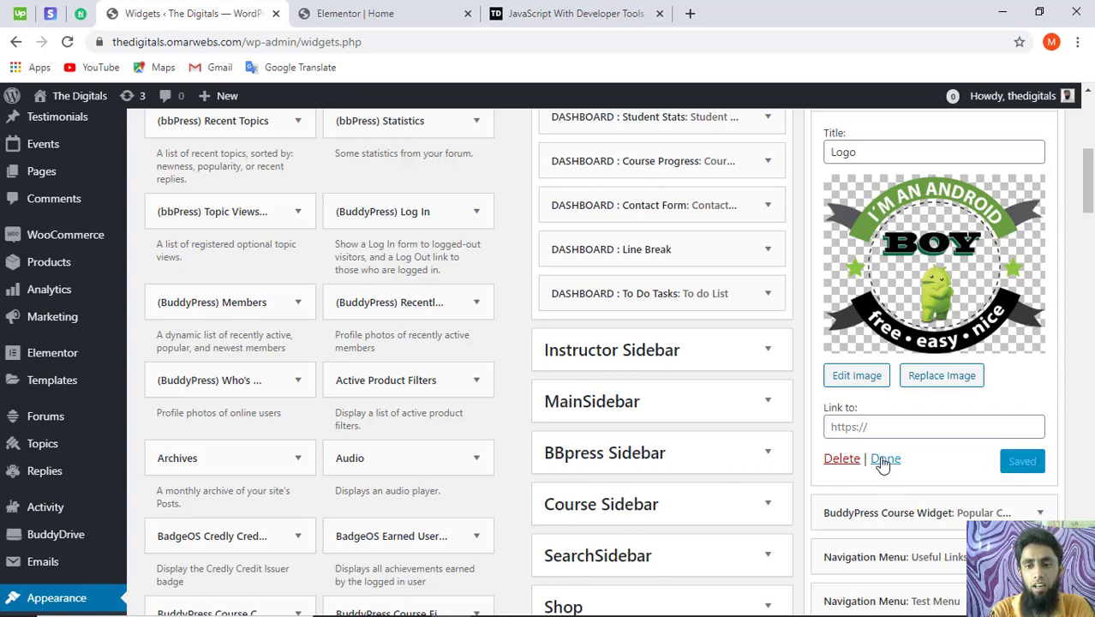
{"action": "left_click", "coordinate": [883, 458]}
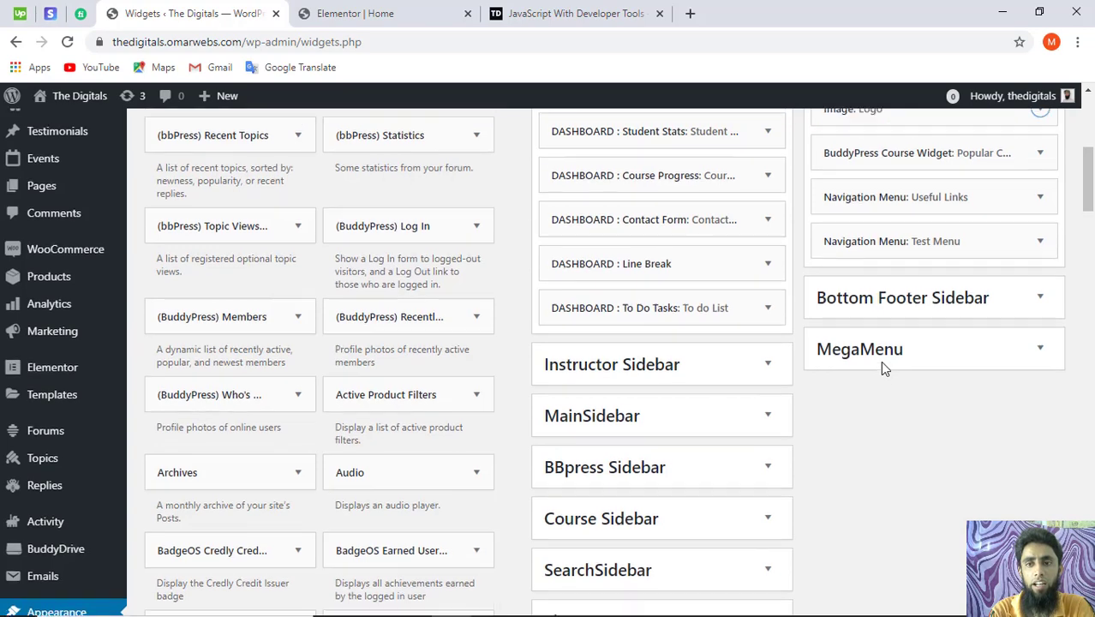
{"action": "scroll", "coordinate": [880, 361], "scroll_direction": "up", "scroll_amount": 1}
Reload the JavaScript With Developer Tools page and check its footer's Useful Links and Test Menu.
{"action": "left_click", "coordinate": [540, 11]}
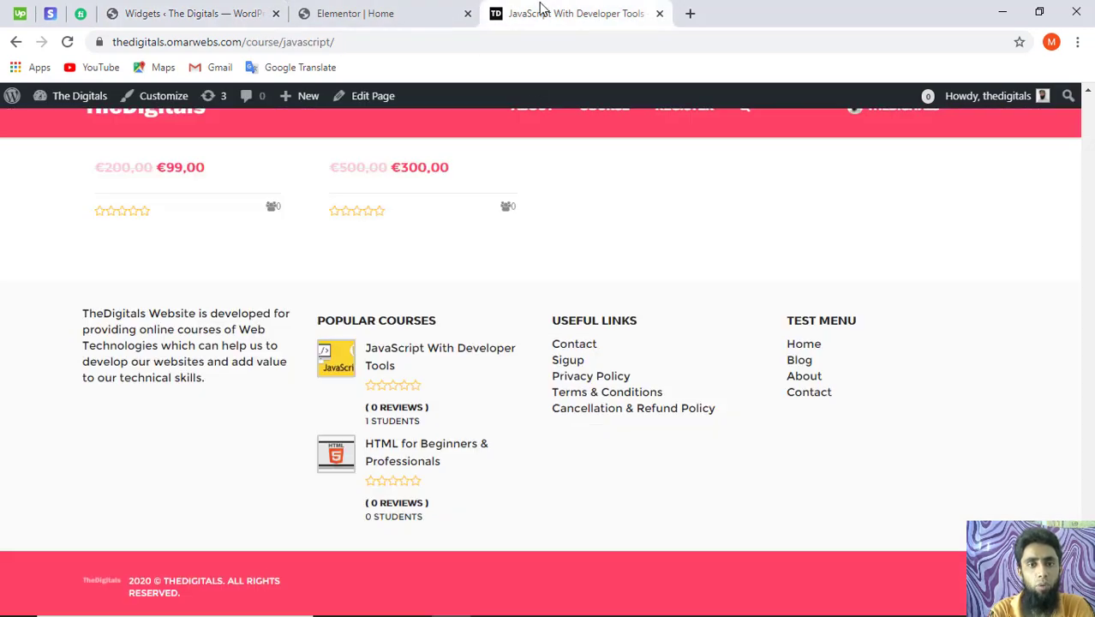
{"action": "left_click", "coordinate": [69, 43]}
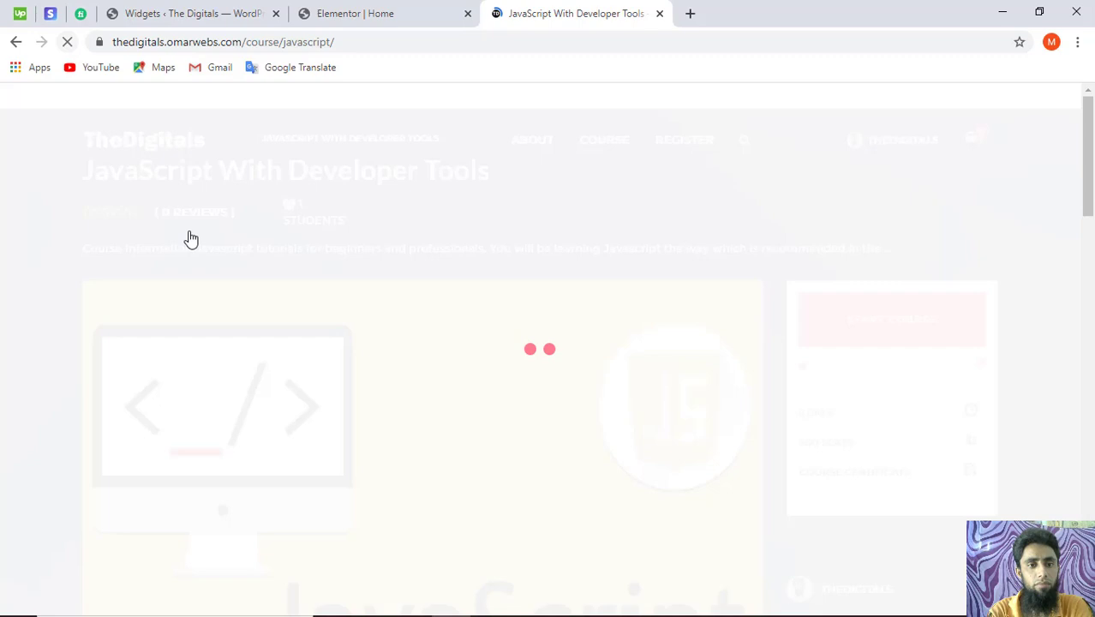
{"action": "scroll", "coordinate": [464, 342], "scroll_direction": "down", "scroll_amount": 2}
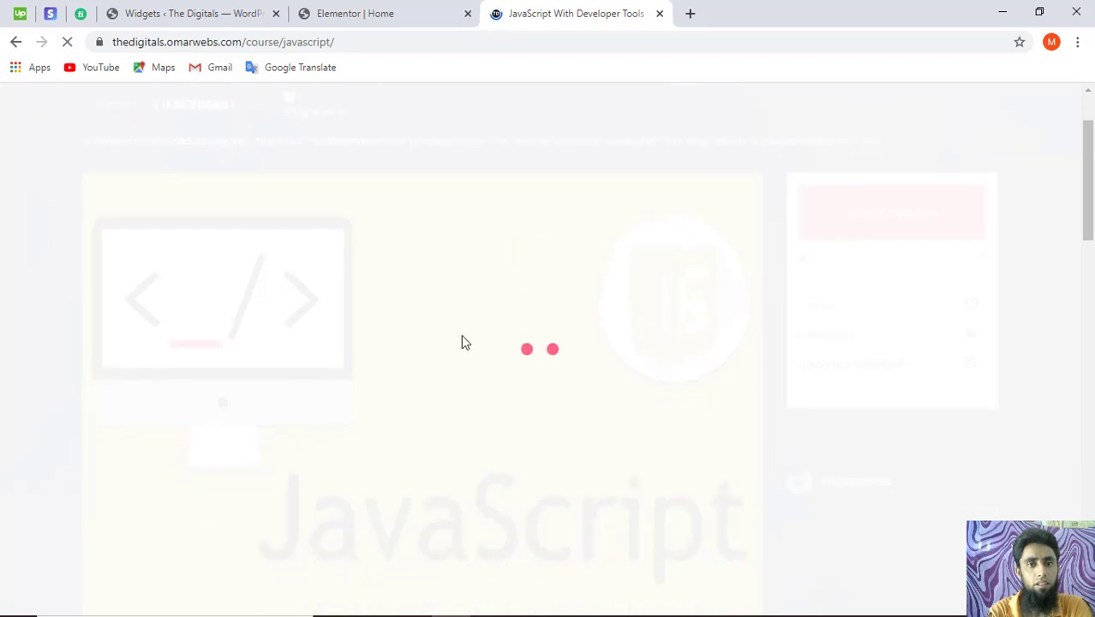
{"action": "scroll", "coordinate": [462, 337], "scroll_direction": "down", "scroll_amount": 15}
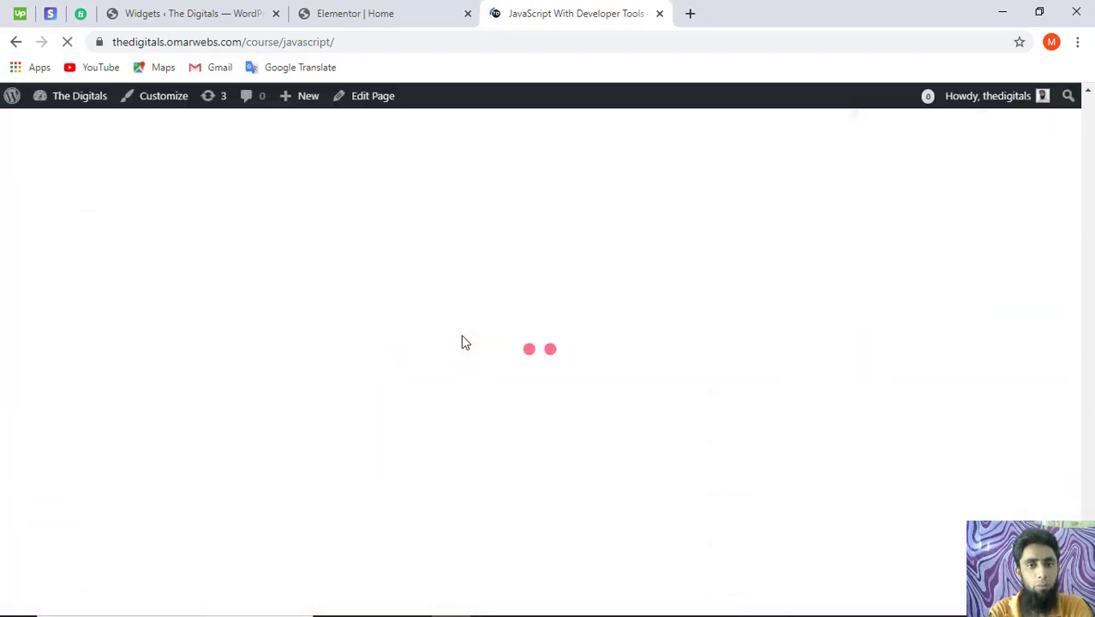
{"action": "scroll", "coordinate": [461, 341], "scroll_direction": "down", "scroll_amount": 15}
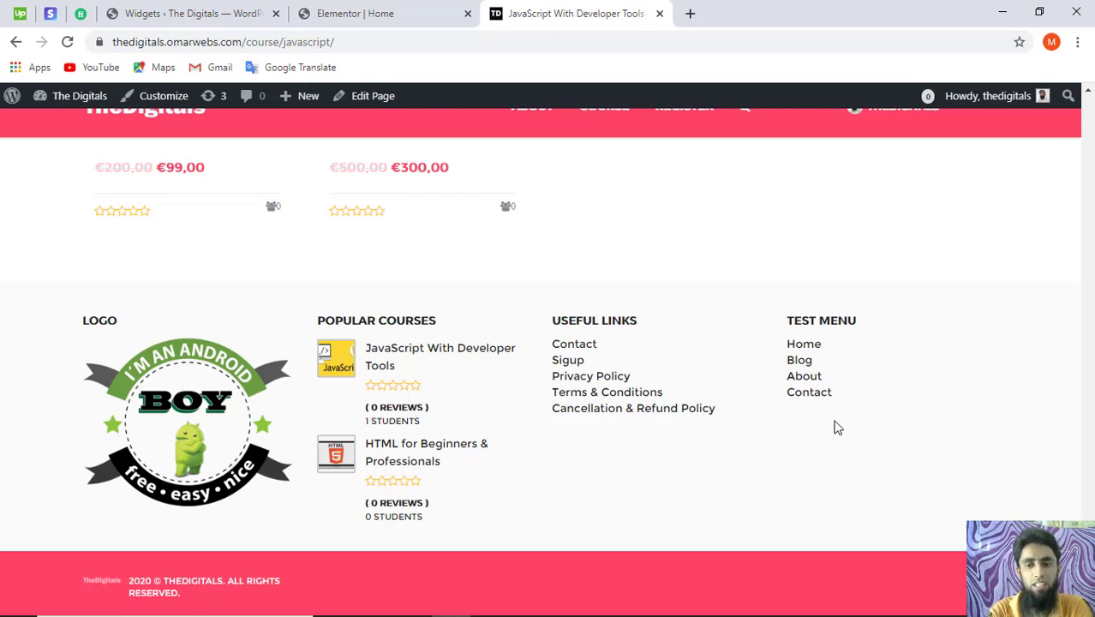
{"action": "left_click_drag", "start_coordinate": [846, 408], "coordinate": [769, 353]}
Clear the text selection in the site footer.
{"action": "left_click", "coordinate": [768, 352]}
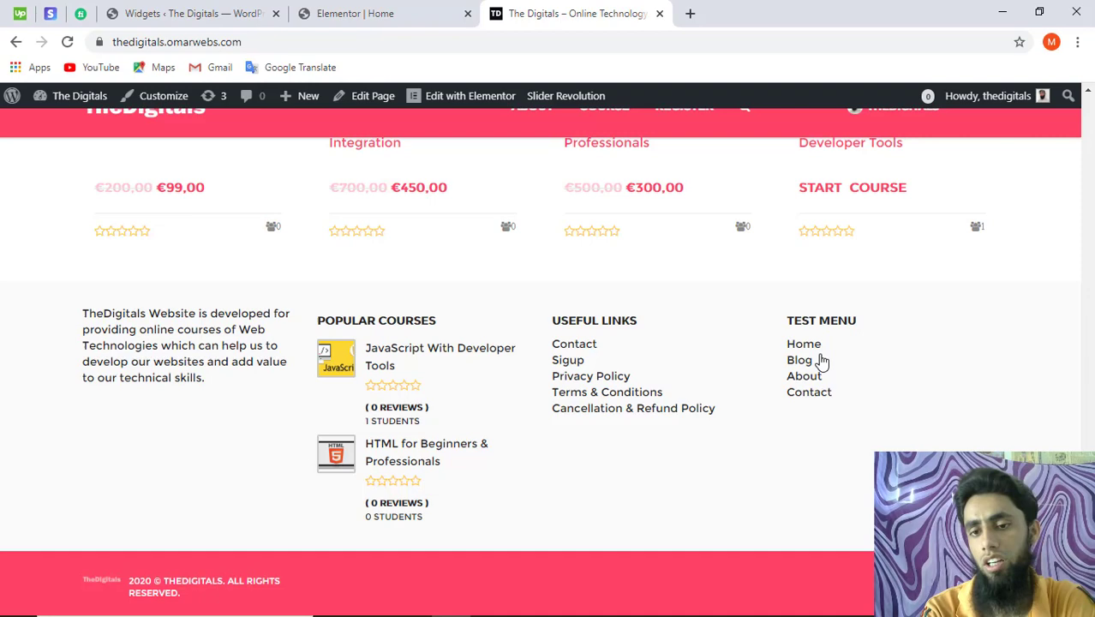
{"action": "scroll", "coordinate": [924, 370], "scroll_direction": "up", "scroll_amount": 5}
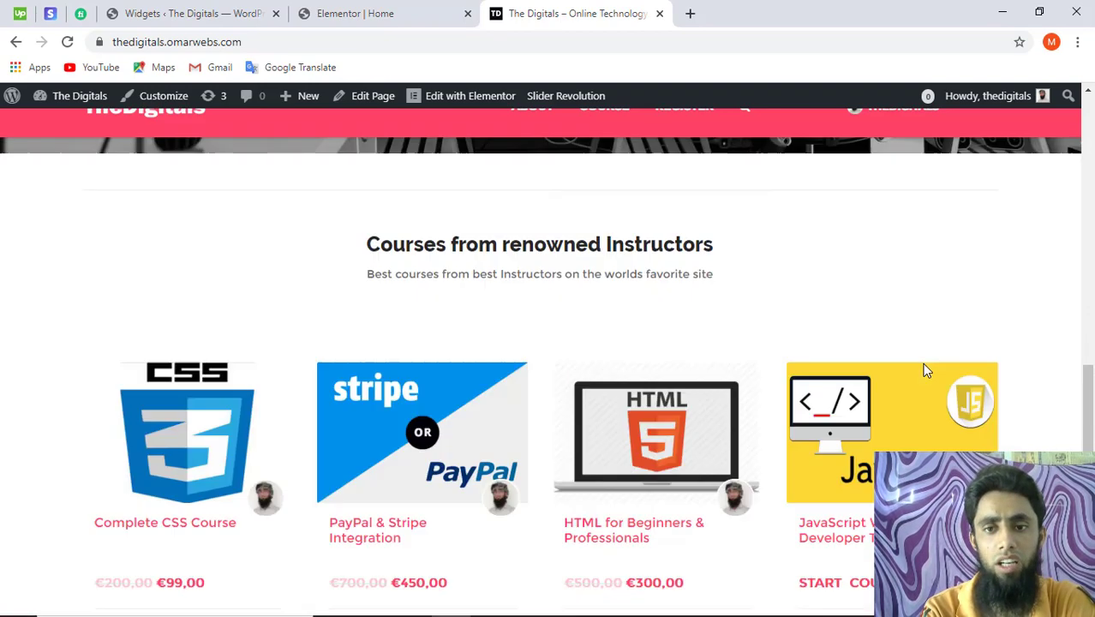
{"action": "scroll", "coordinate": [924, 369], "scroll_direction": "up", "scroll_amount": 2}
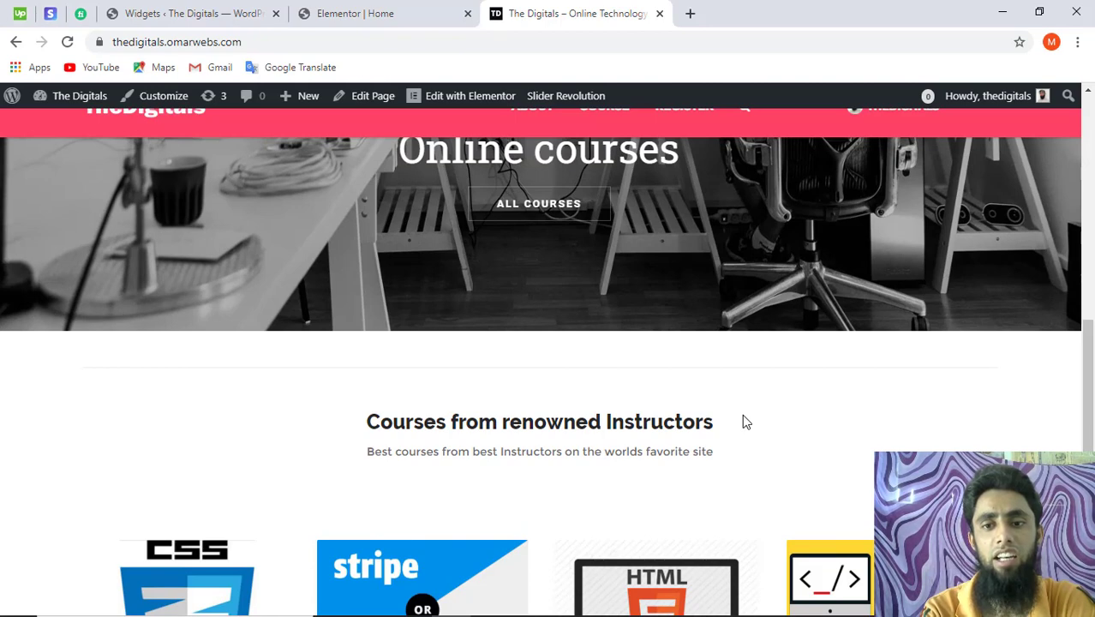
{"action": "scroll", "coordinate": [744, 415], "scroll_direction": "up", "scroll_amount": 3}
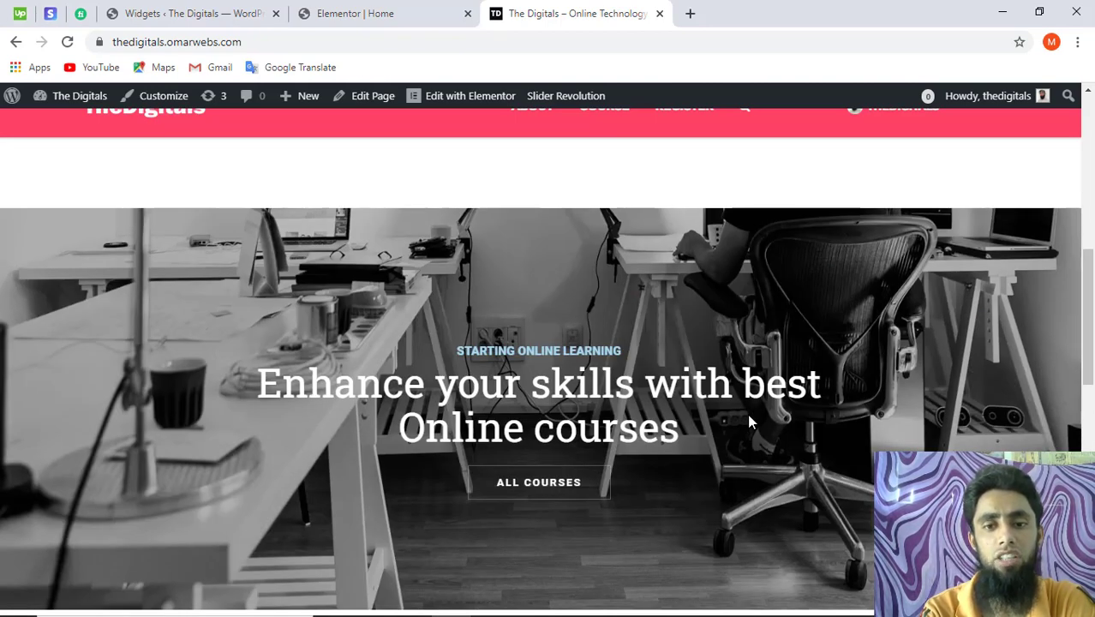
{"action": "scroll", "coordinate": [748, 420], "scroll_direction": "up", "scroll_amount": 5}
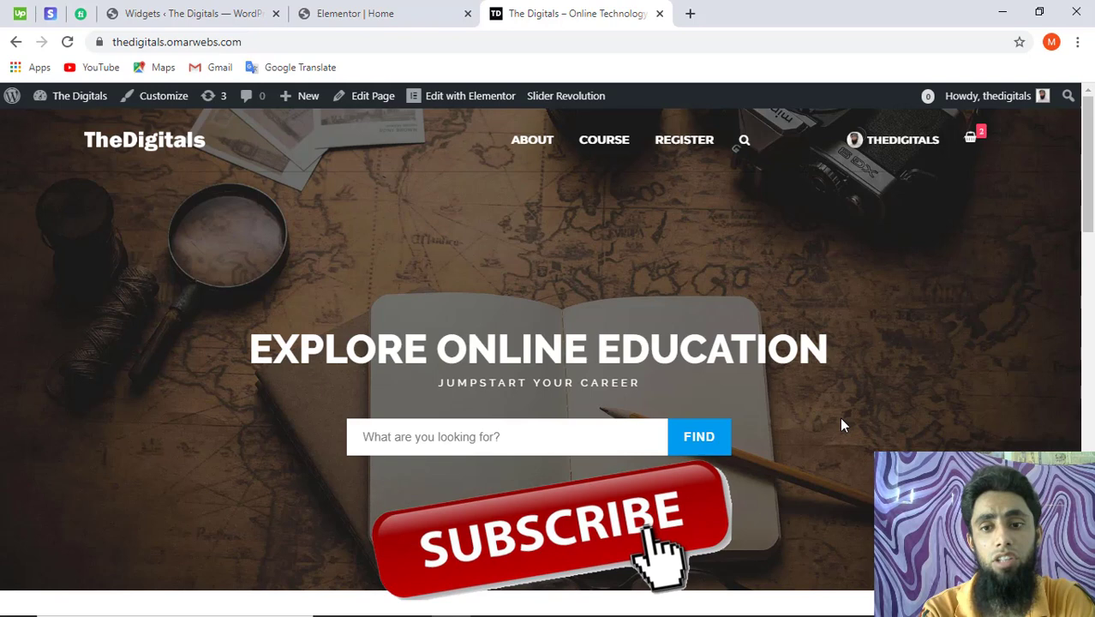
{"action": "scroll", "coordinate": [842, 424], "scroll_direction": "down", "scroll_amount": 3}
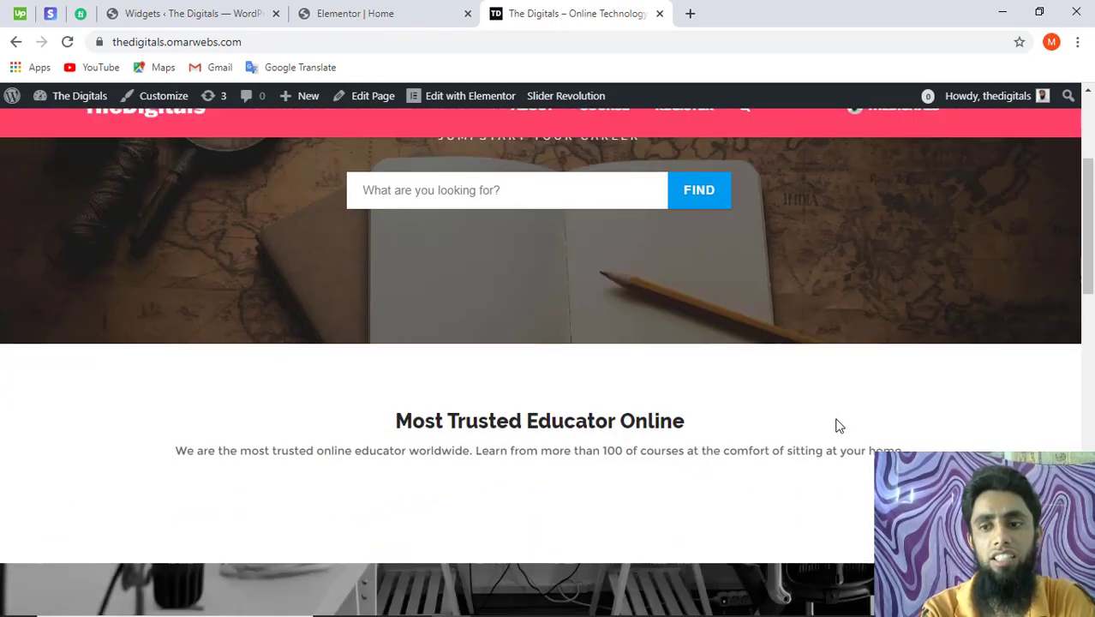
{"action": "left_click_drag", "start_coordinate": [1088, 292], "coordinate": [1082, 381]}
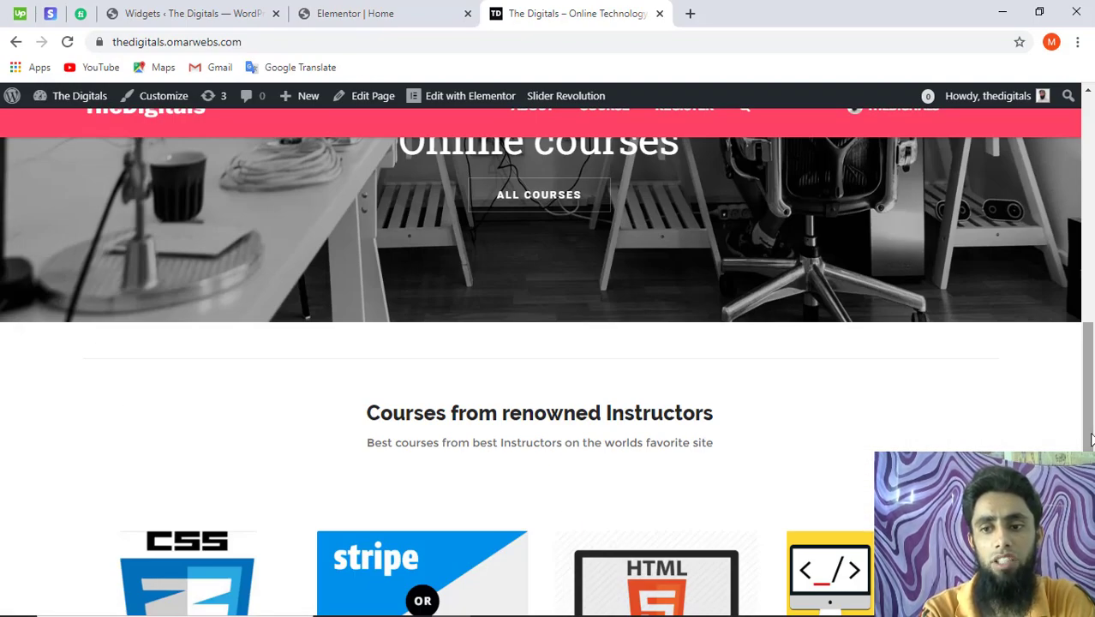
{"action": "scroll", "coordinate": [540, 360], "scroll_direction": "down", "scroll_amount": 3}
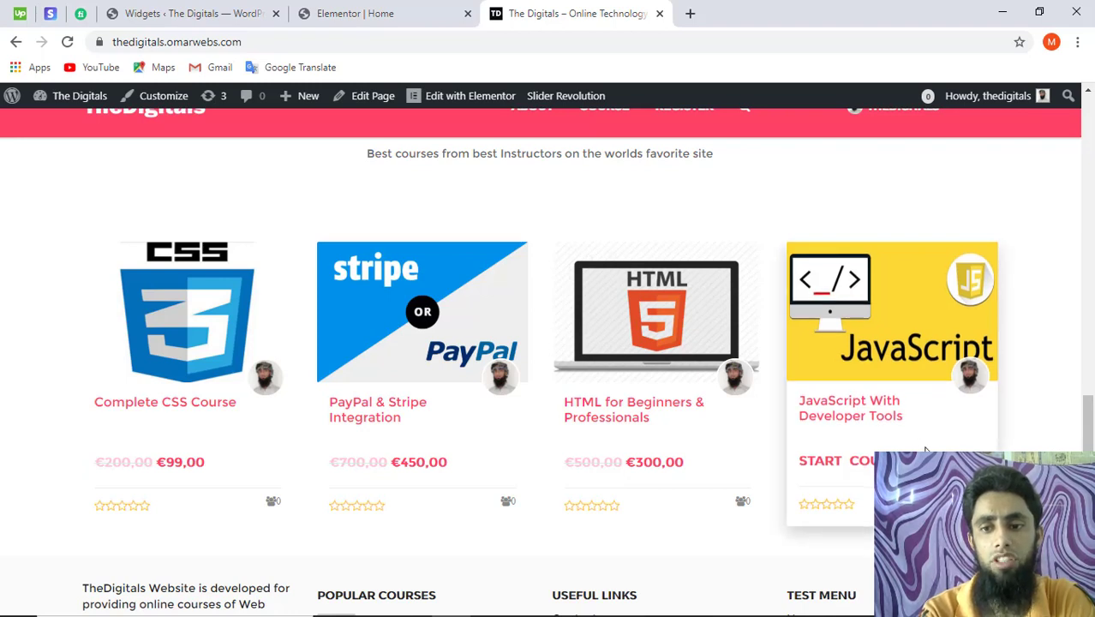
Open the JavaScript With Developer Tools course page and scroll through its curriculum to the Test Menu footer.
{"action": "left_click", "coordinate": [883, 401]}
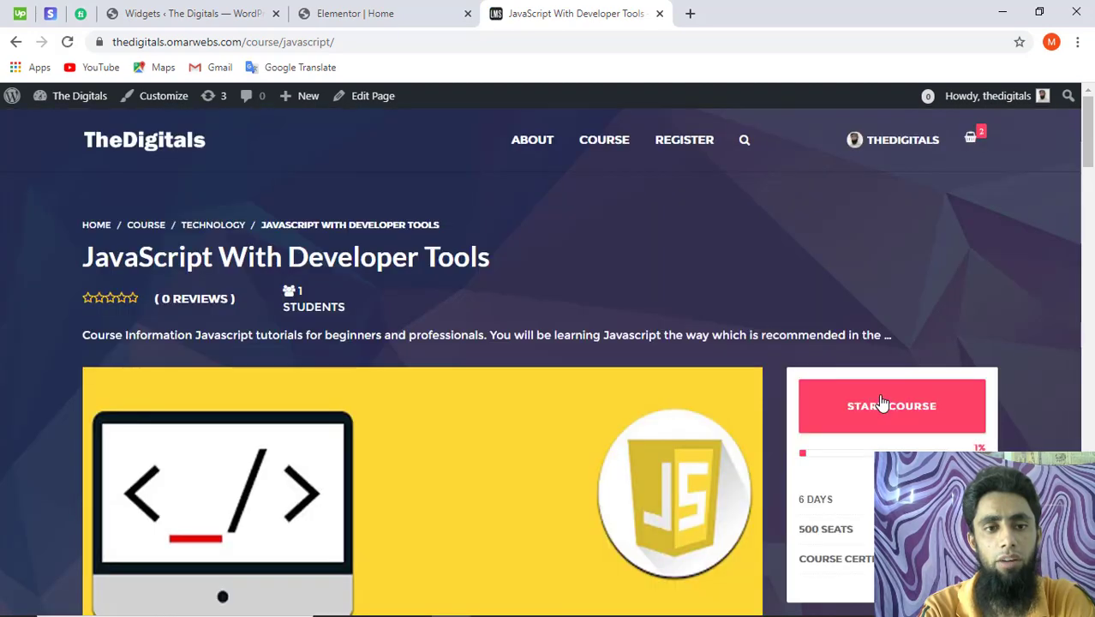
{"action": "scroll", "coordinate": [883, 403], "scroll_direction": "down", "scroll_amount": 3}
{"action": "scroll", "coordinate": [883, 403], "scroll_direction": "down", "scroll_amount": 5}
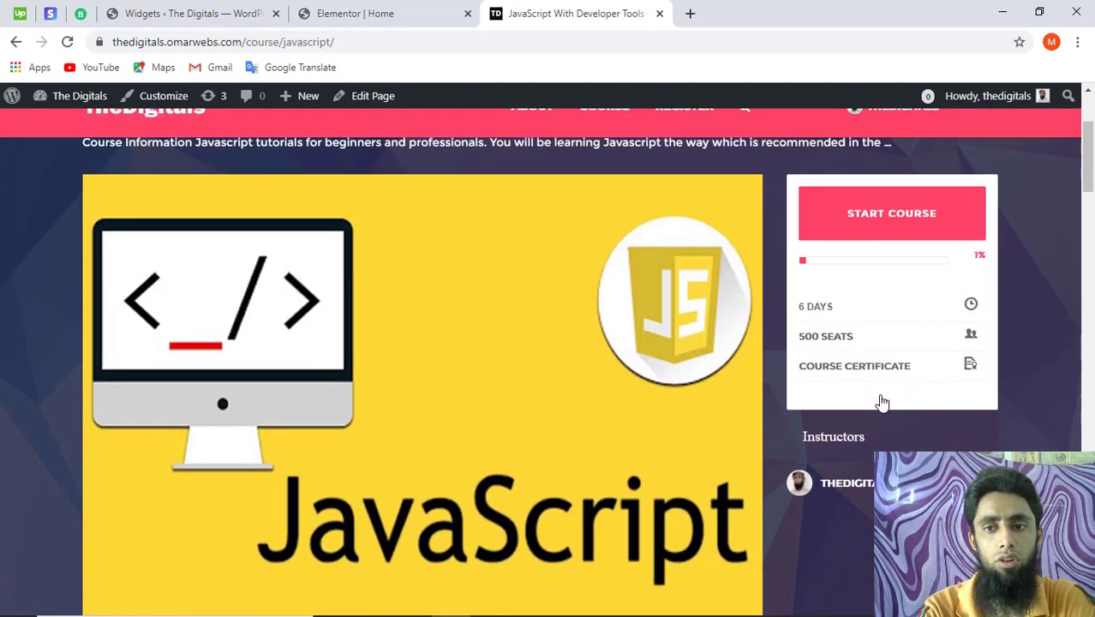
{"action": "scroll", "coordinate": [883, 403], "scroll_direction": "down", "scroll_amount": 7}
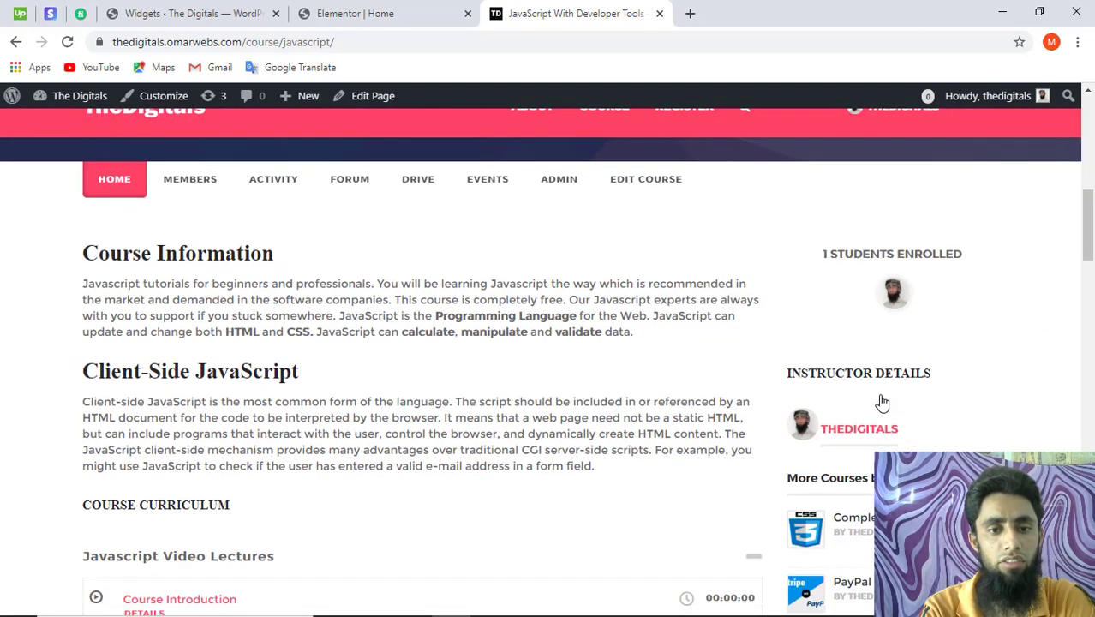
{"action": "scroll", "coordinate": [883, 403], "scroll_direction": "down", "scroll_amount": 3}
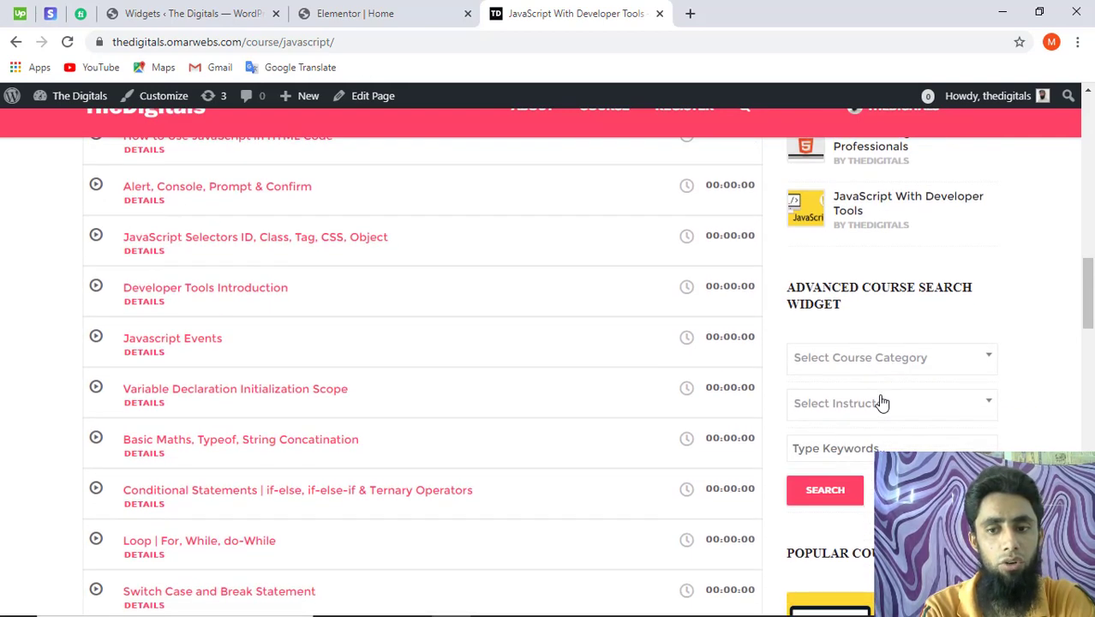
{"action": "scroll", "coordinate": [883, 403], "scroll_direction": "down", "scroll_amount": 4}
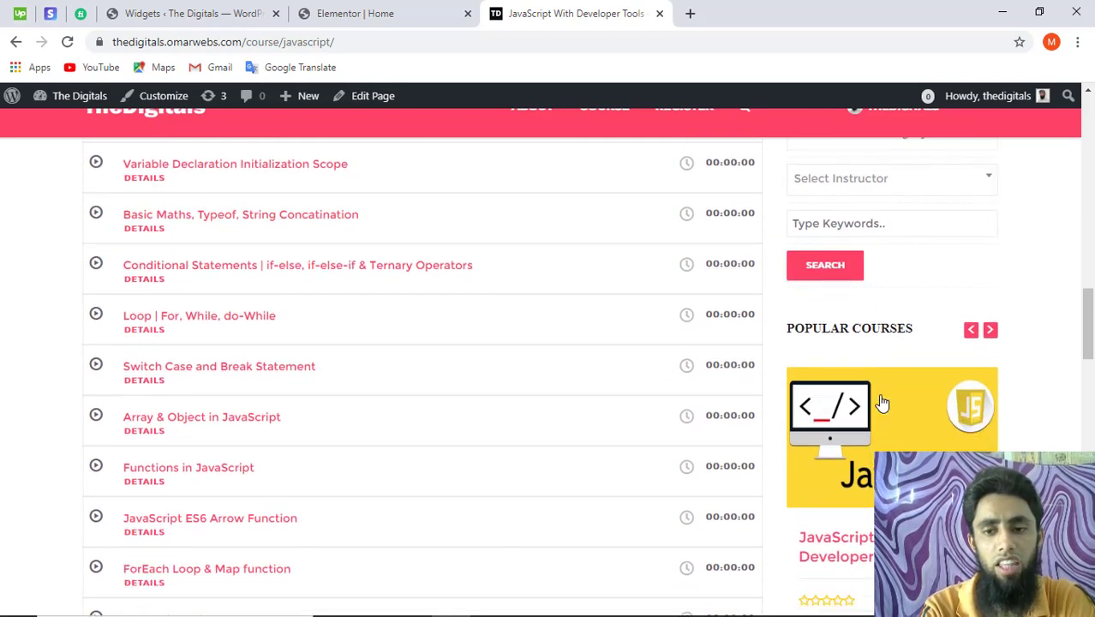
{"action": "scroll", "coordinate": [883, 403], "scroll_direction": "down", "scroll_amount": 10}
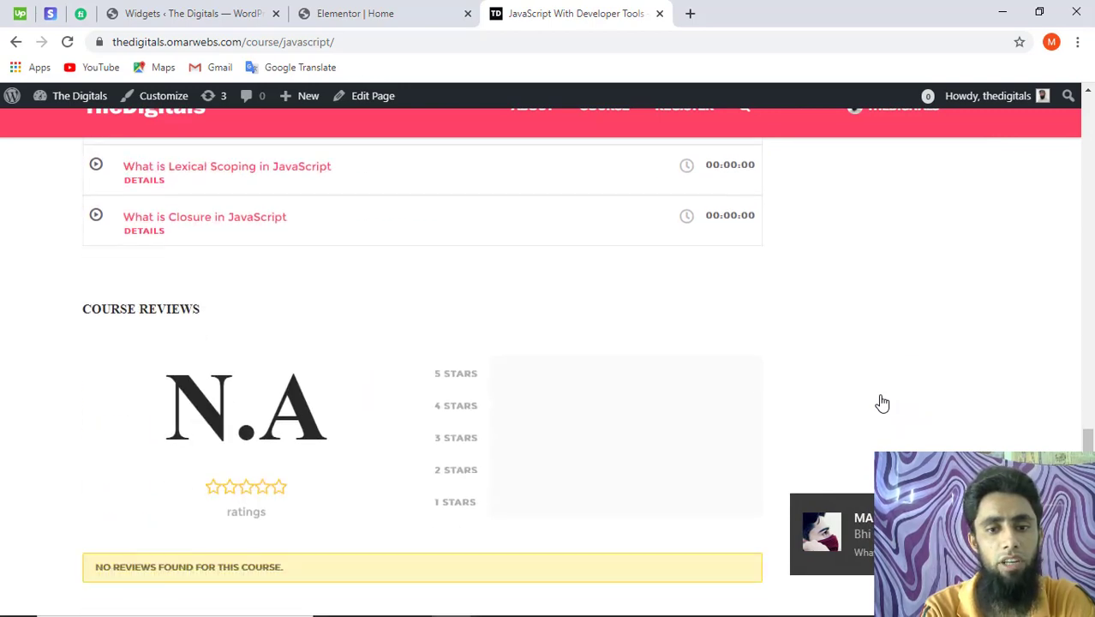
{"action": "scroll", "coordinate": [883, 403], "scroll_direction": "down", "scroll_amount": 7}
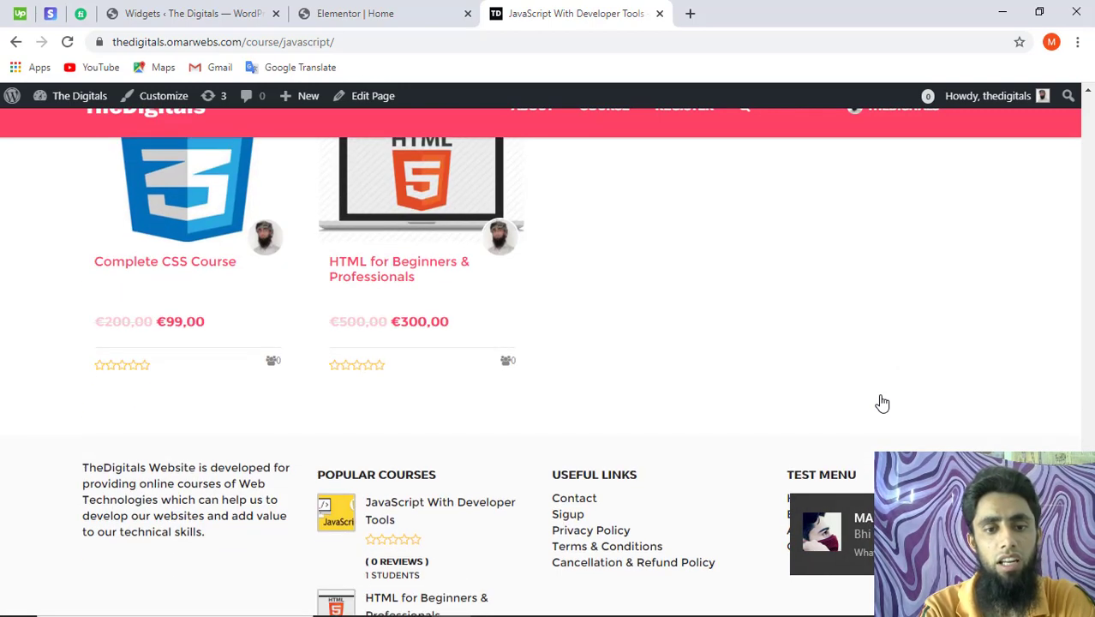
{"action": "scroll", "coordinate": [883, 403], "scroll_direction": "down", "scroll_amount": 2}
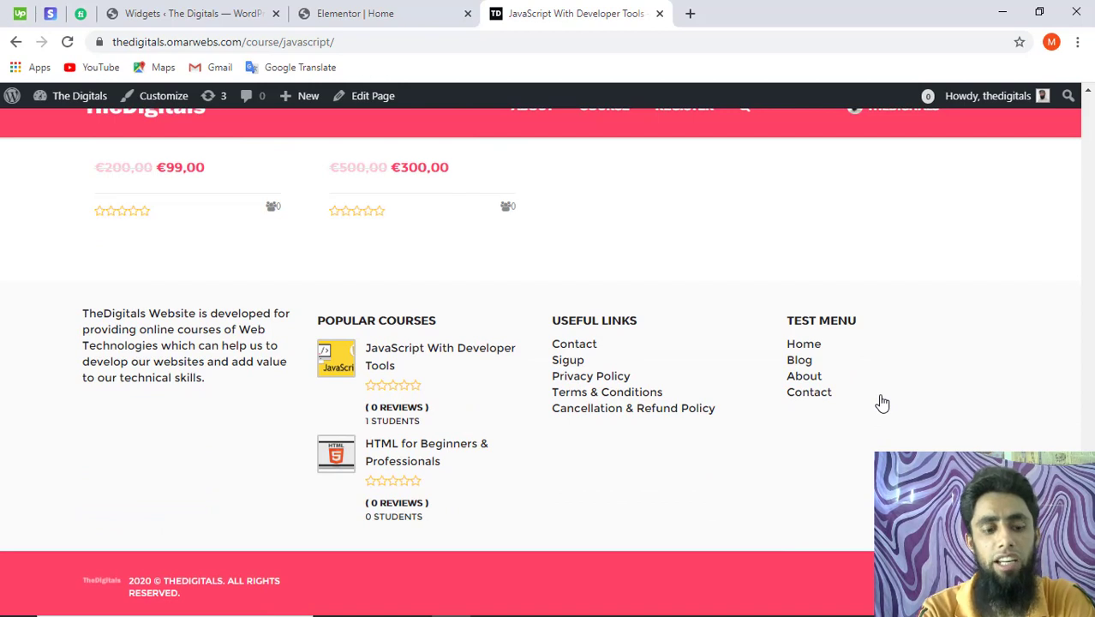